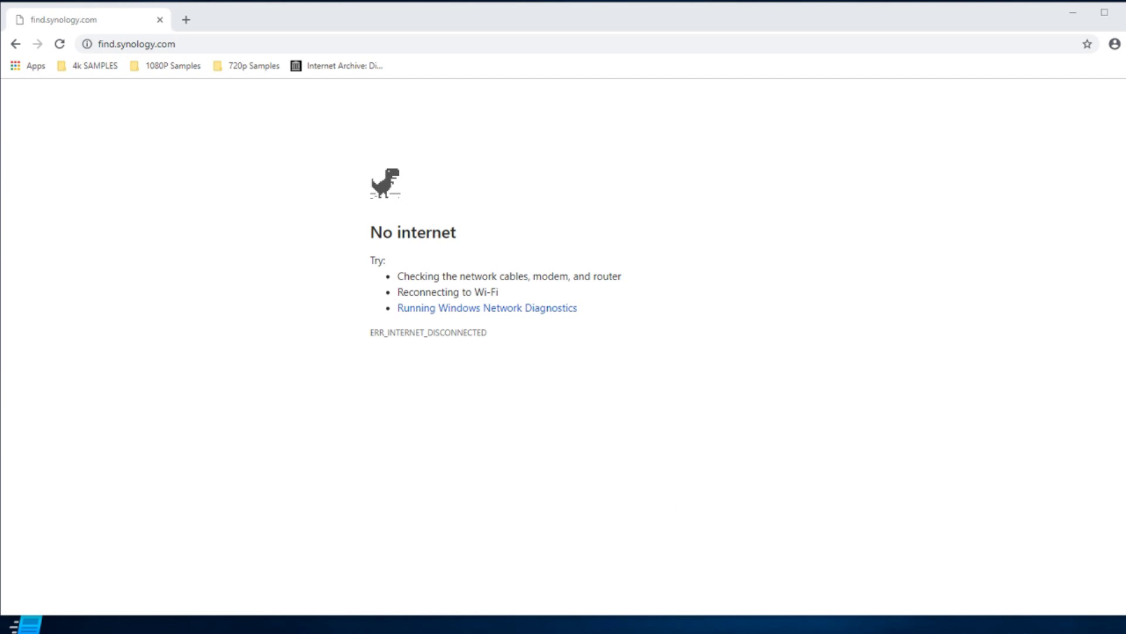
# Join the SynologyRouter Wi-Fi network with its security key instead of the router PIN.
pyautogui.click(1050, 625)
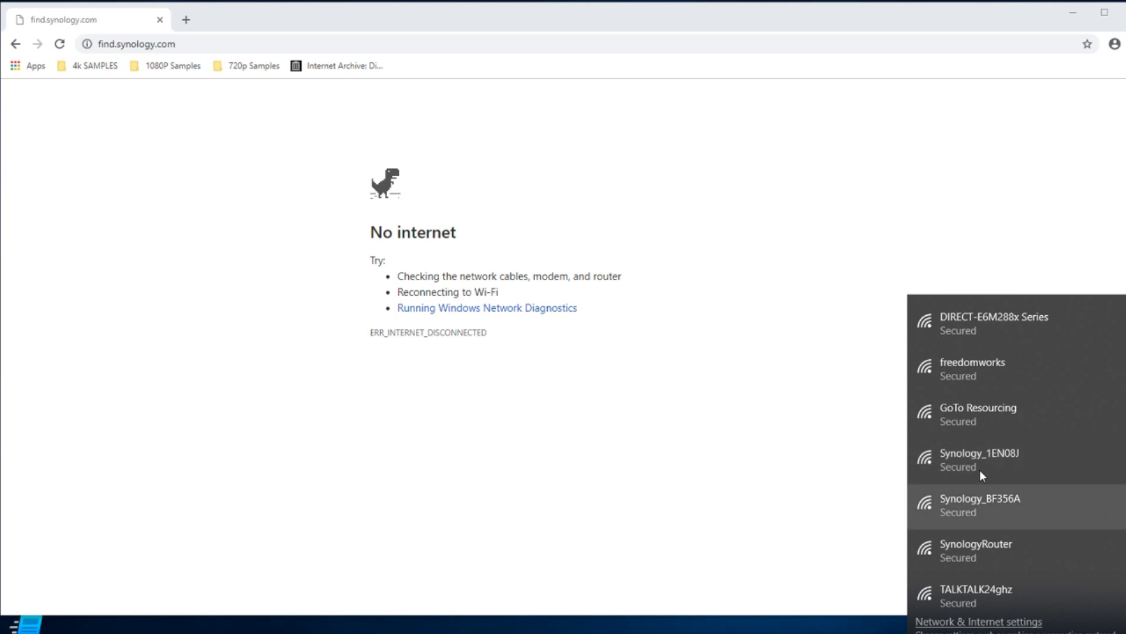
pyautogui.click(966, 548)
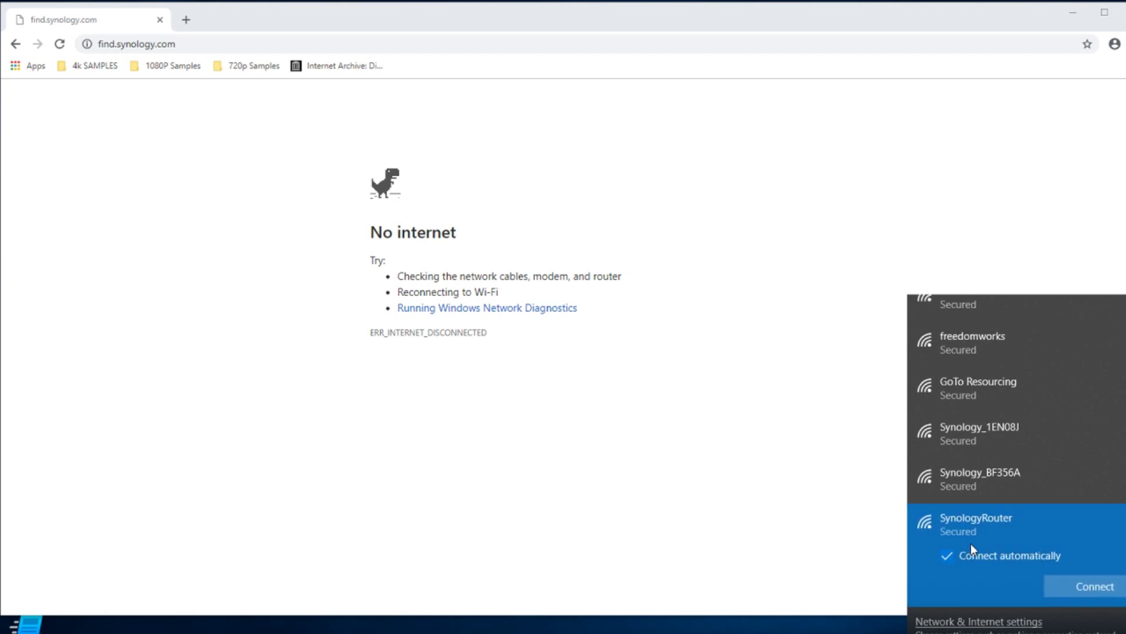
pyautogui.click(1087, 582)
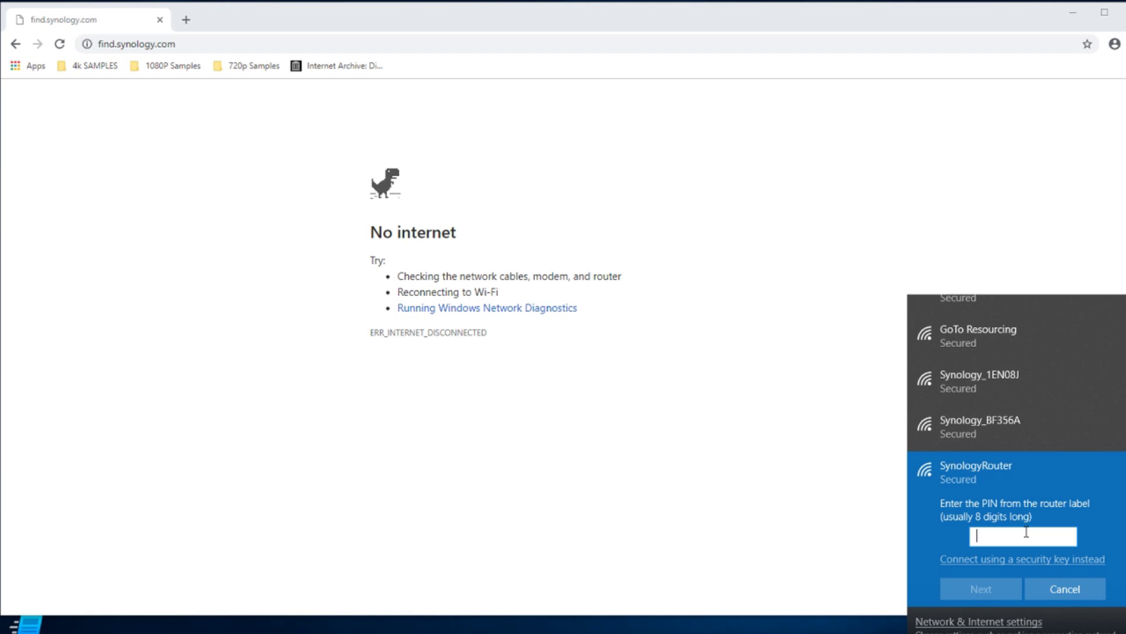
pyautogui.click(1010, 563)
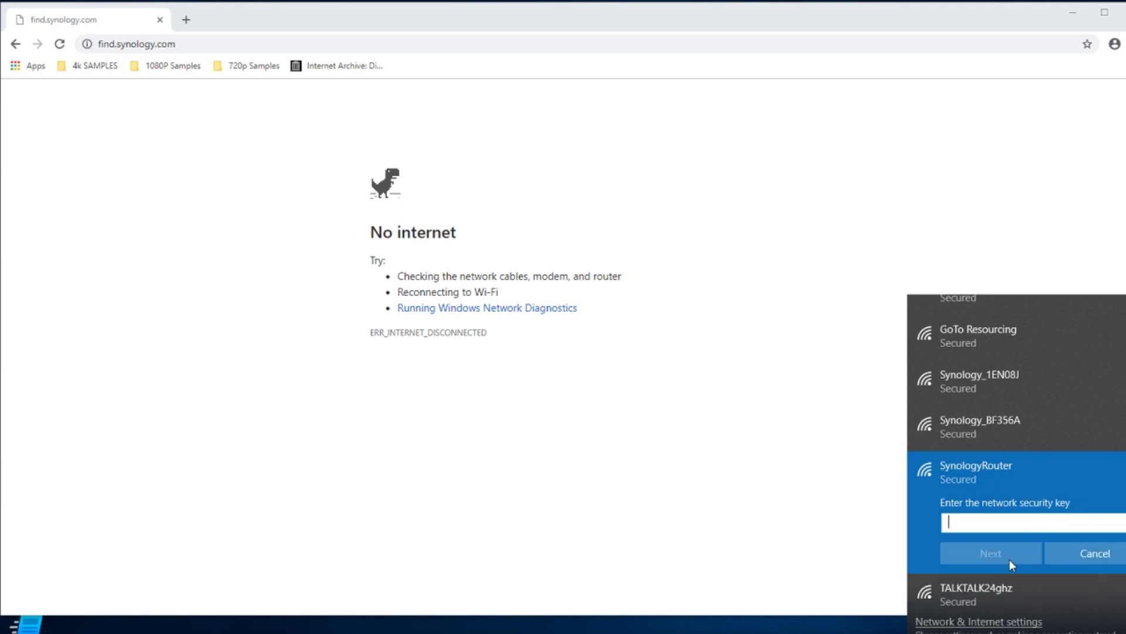
pyautogui.write('•••••••••')
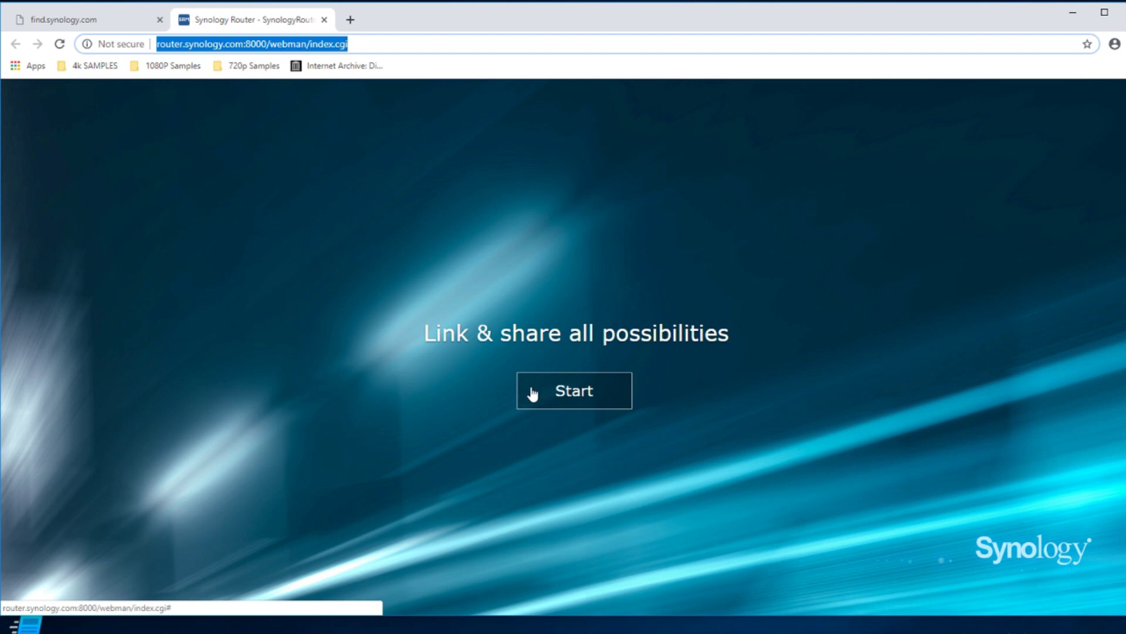
# Launch the setup wizard, enter and confirm the admin password, and accept the EULA.
pyautogui.click(568, 391)
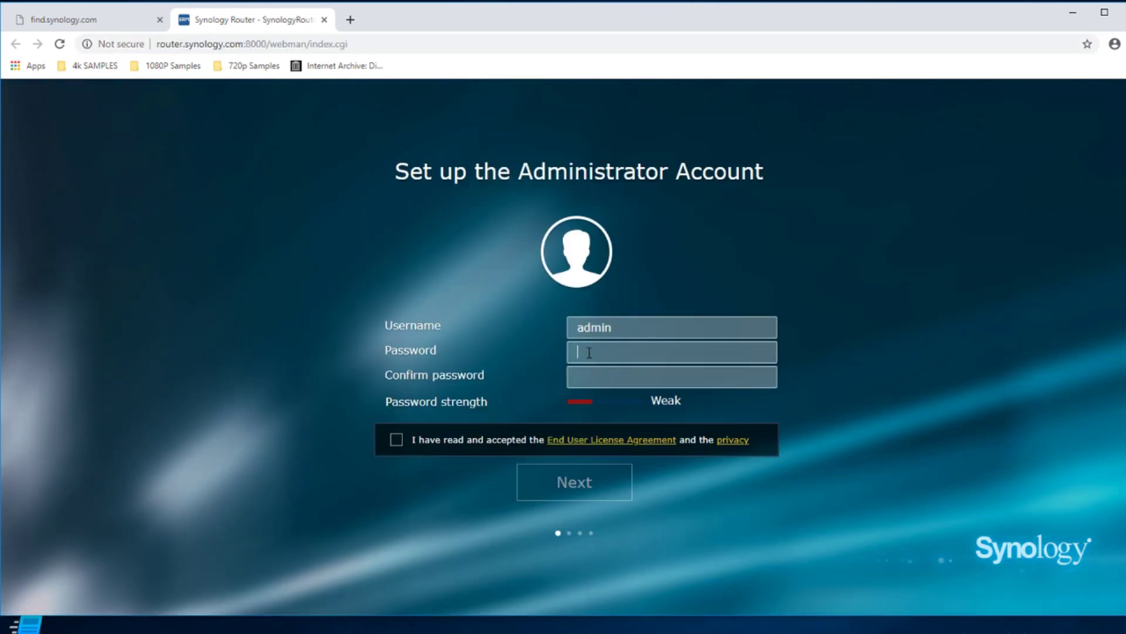
pyautogui.click(589, 353)
pyautogui.write('password')
pyautogui.press('Tab')
pyautogui.write('passwo')
pyautogui.press('BackSpace')
pyautogui.press('BackSpace')
pyautogui.press('BackSpace')
pyautogui.press('BackSpace')
pyautogui.press('BackSpace')
pyautogui.write('password1')
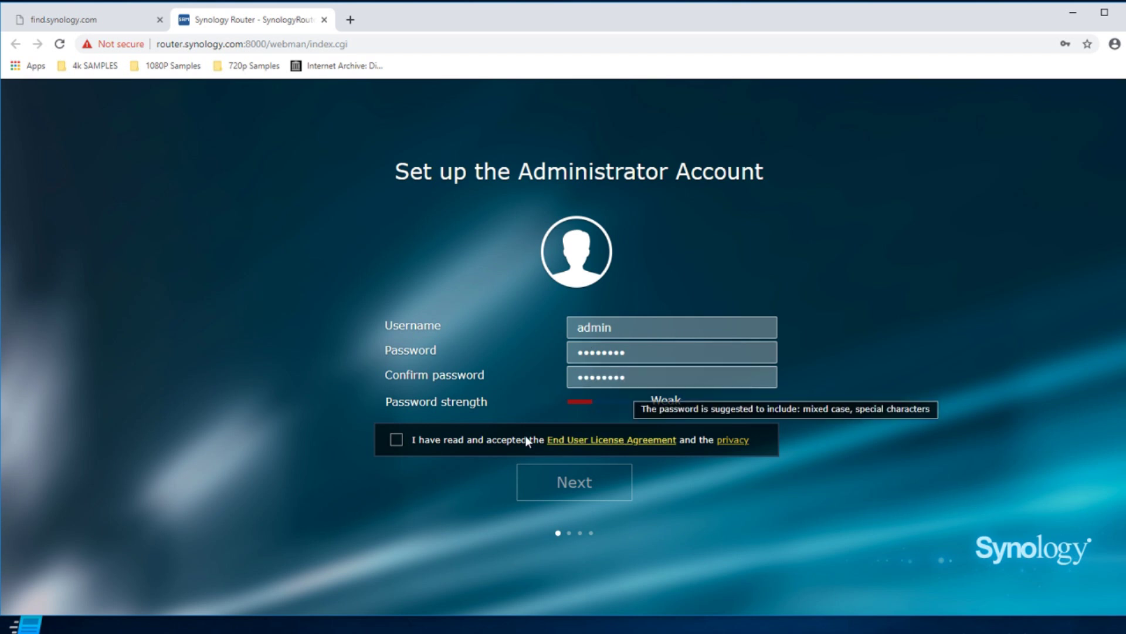
pyautogui.click(397, 441)
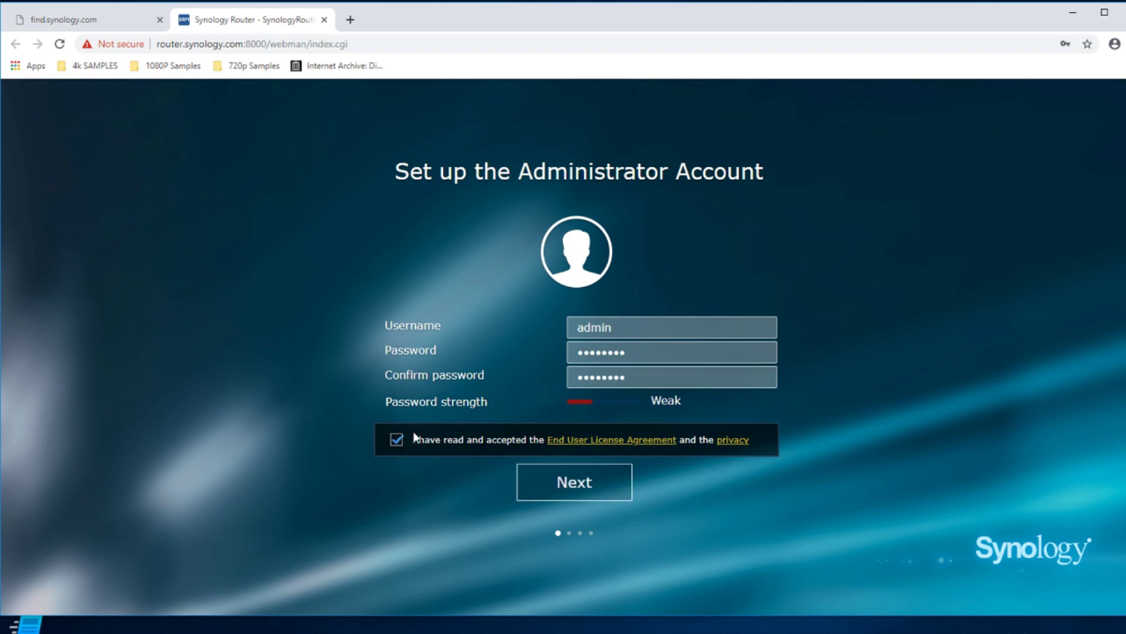
pyautogui.click(584, 487)
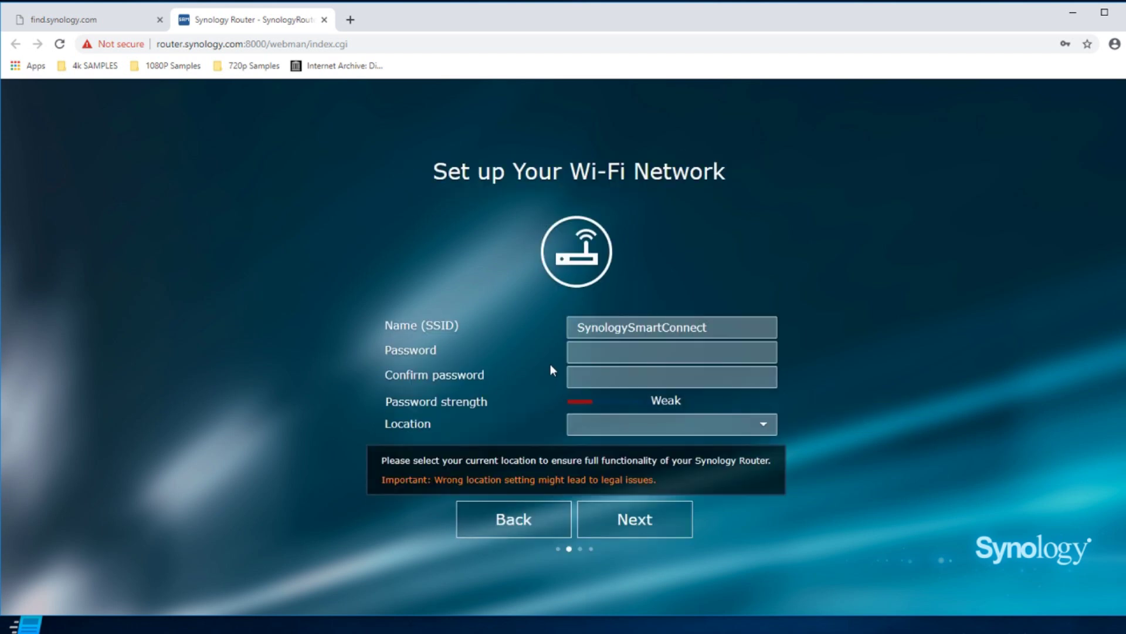
# Enter and confirm a password for the SynologySmartConnect Wi-Fi network.
pyautogui.click(614, 354)
pyautogui.write('********')
pyautogui.press('Tab')
pyautogui.write('********')
# Set the router's location to United Kingdom.
pyautogui.click(764, 427)
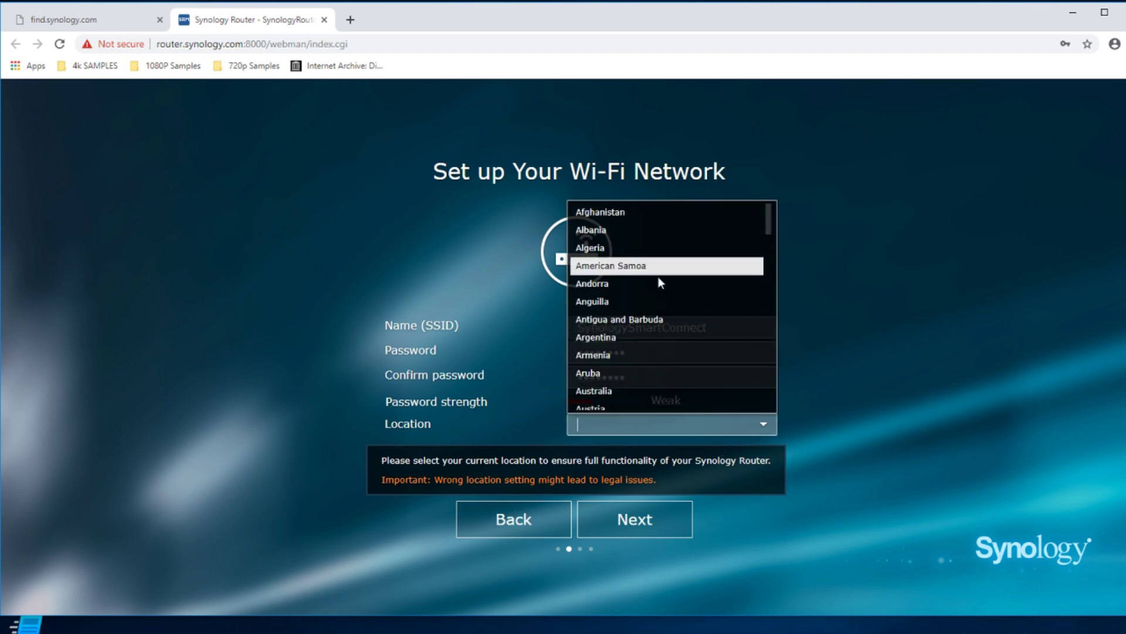
pyautogui.write('Nunit')
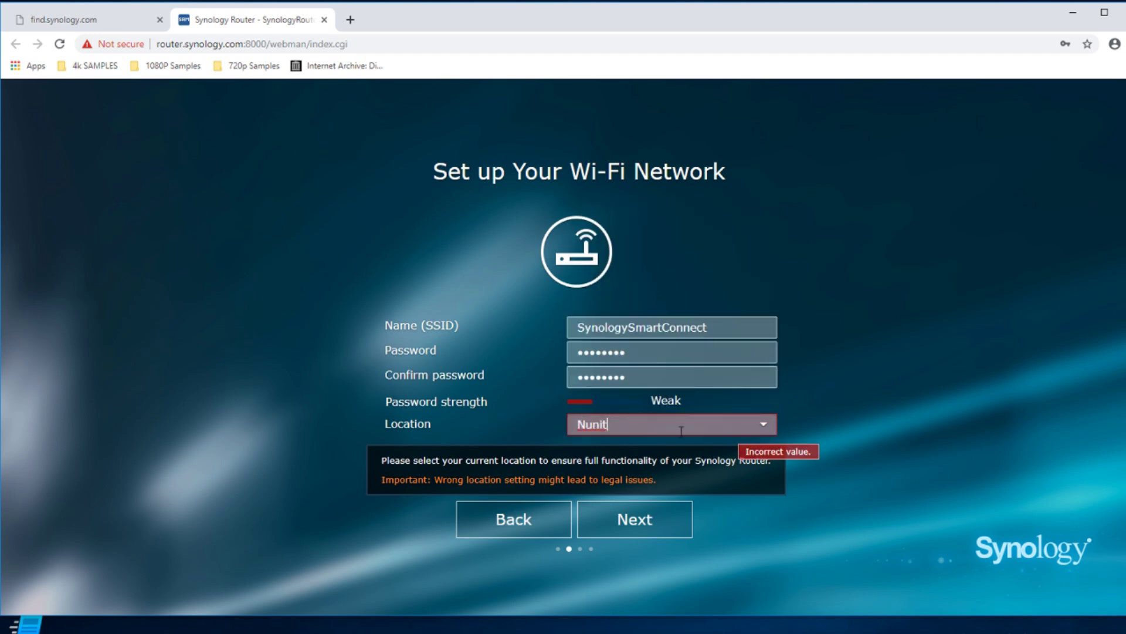
pyautogui.moveTo(745, 429); pyautogui.dragTo(488, 410)
pyautogui.write('Unit')
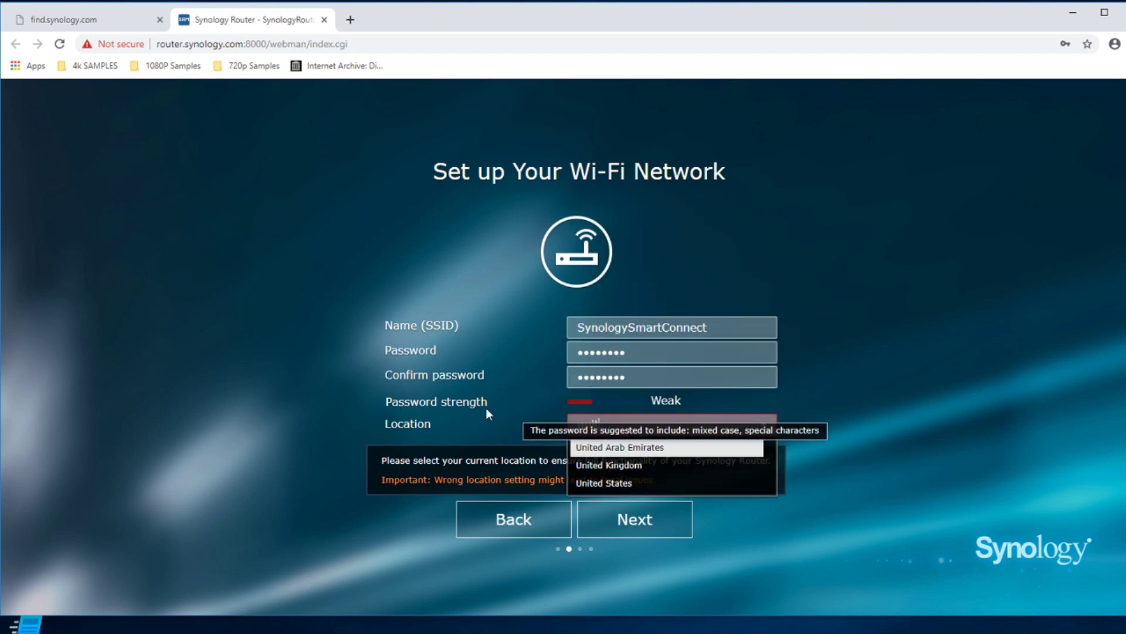
pyautogui.click(618, 465)
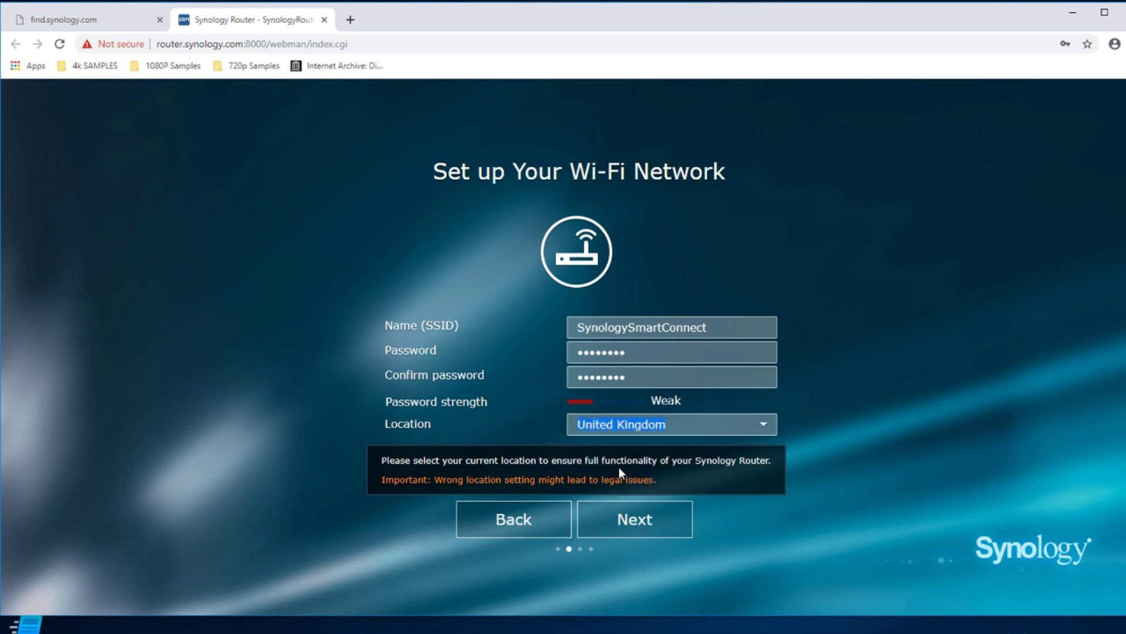
# Save the Wi-Fi settings, decline saving the password, and keep Wireless Router mode with external access Disabled.
pyautogui.click(625, 531)
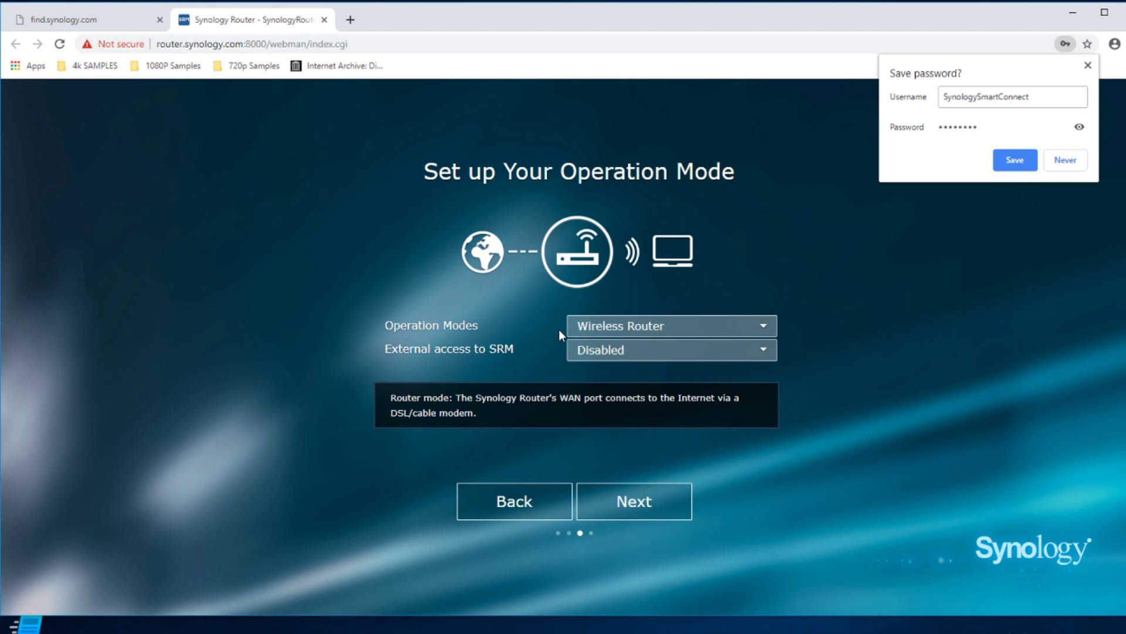
pyautogui.click(1060, 165)
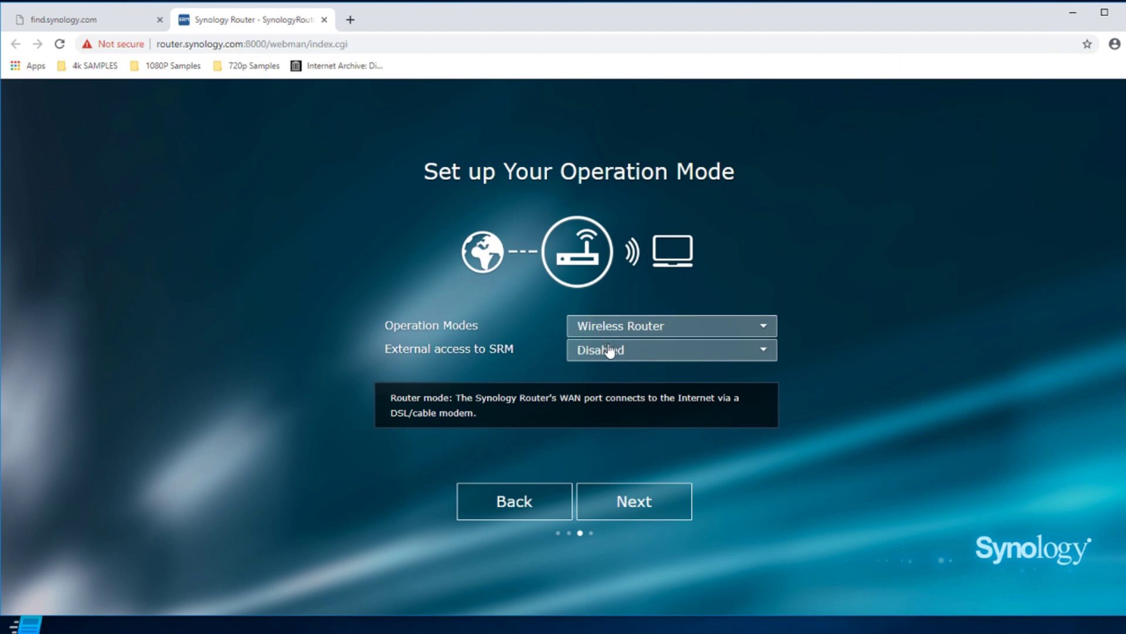
pyautogui.click(602, 324)
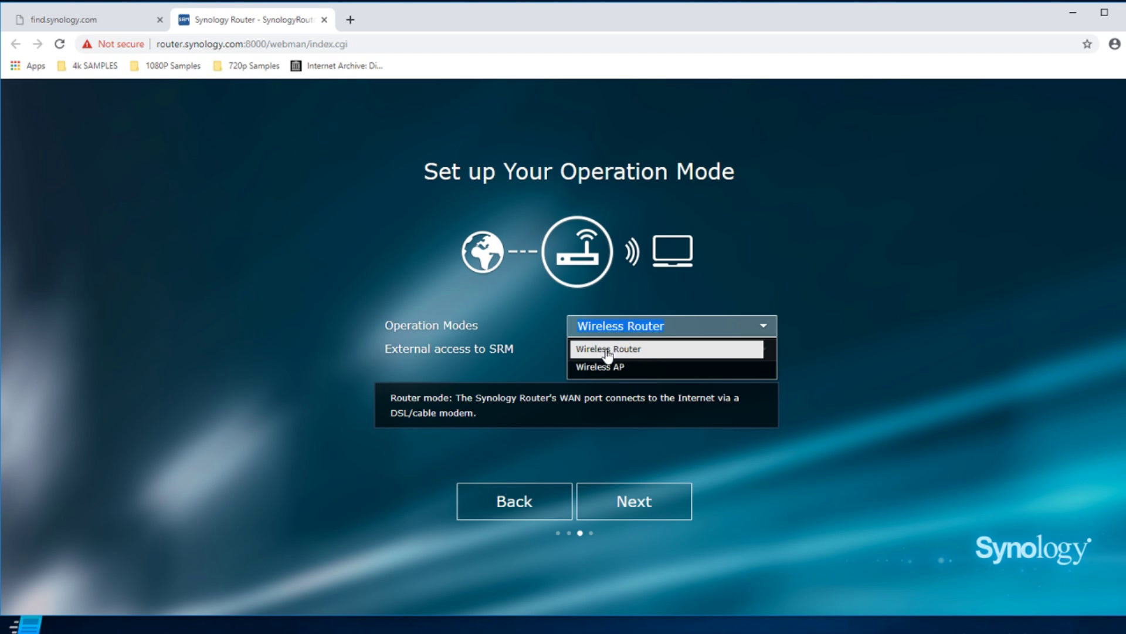
pyautogui.click(611, 352)
pyautogui.click(652, 354)
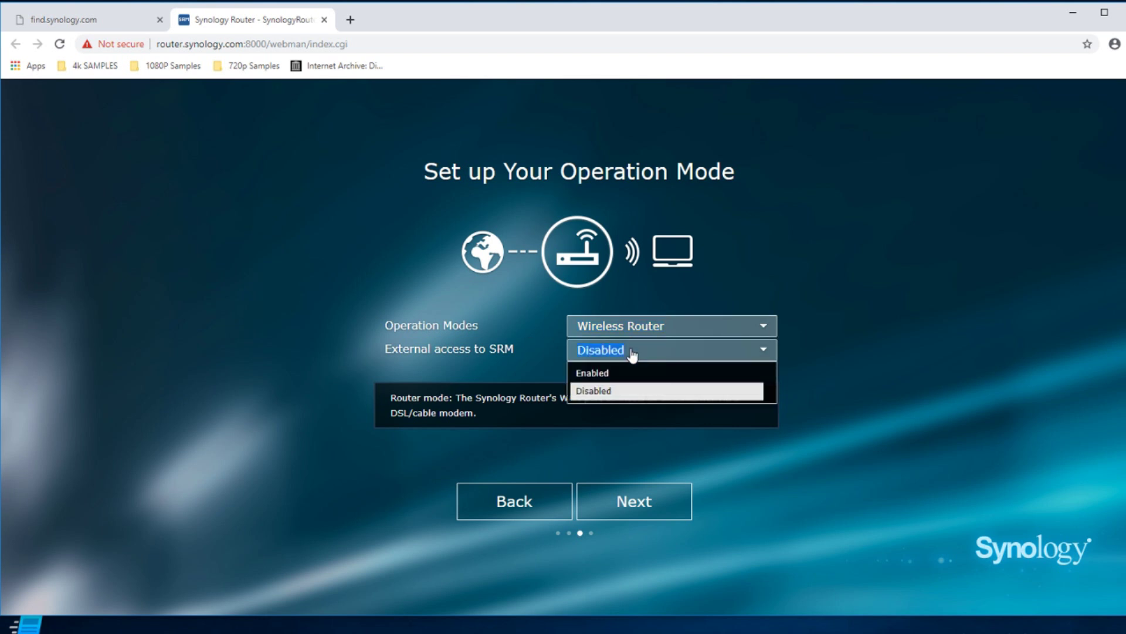
pyautogui.click(600, 391)
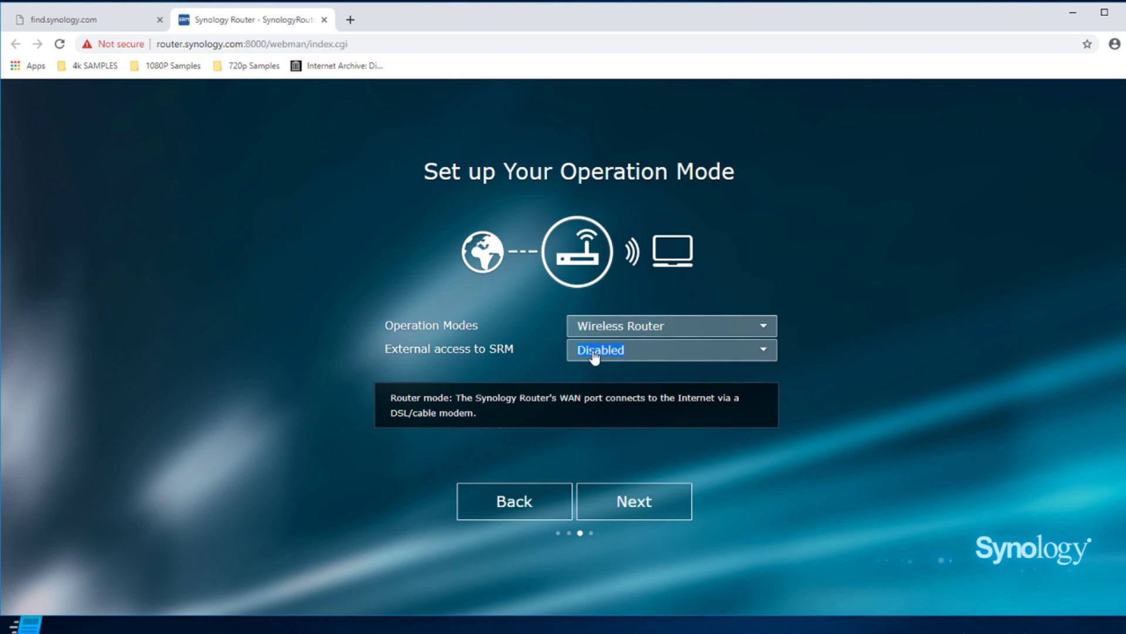
pyautogui.click(619, 508)
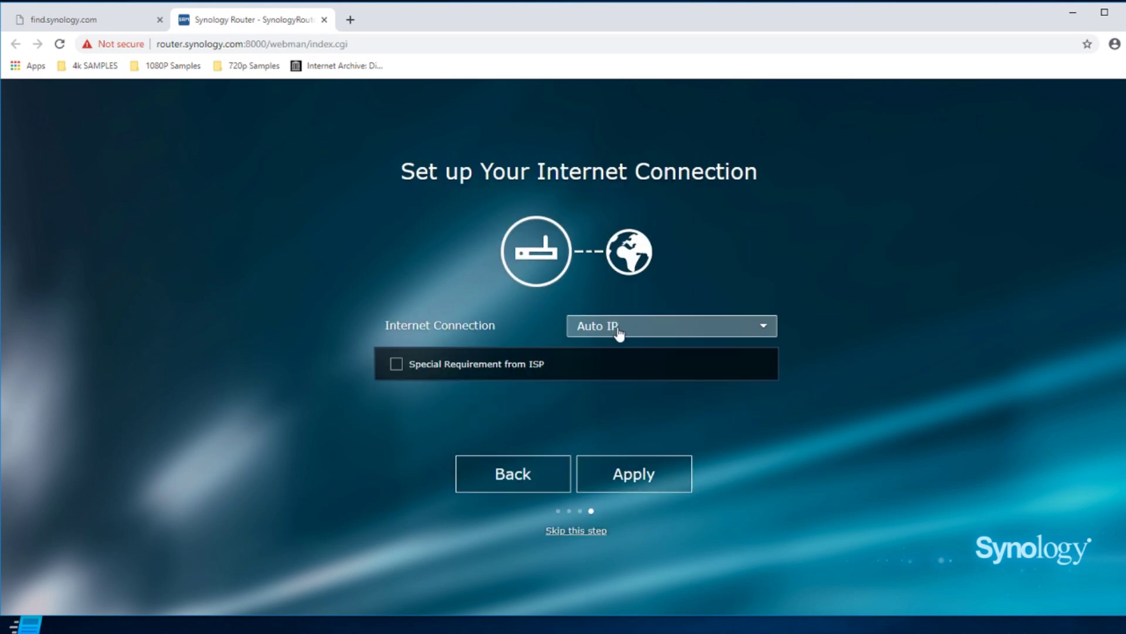
# Keep the internet connection type on Auto IP and apply it to finish setup.
pyautogui.click(607, 336)
pyautogui.click(612, 331)
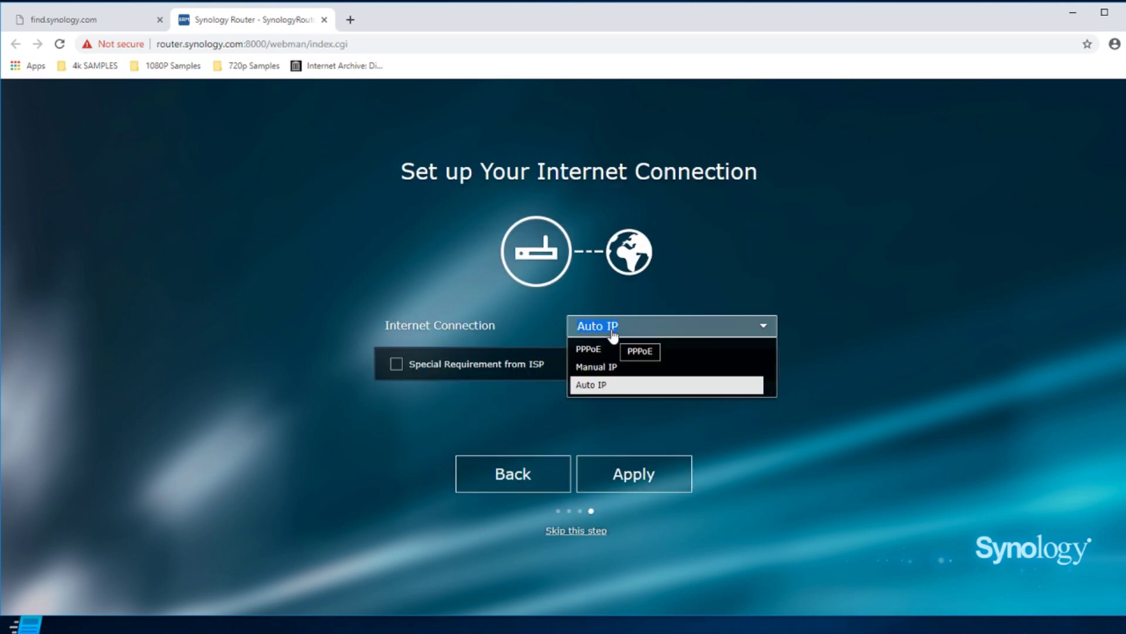
pyautogui.click(606, 385)
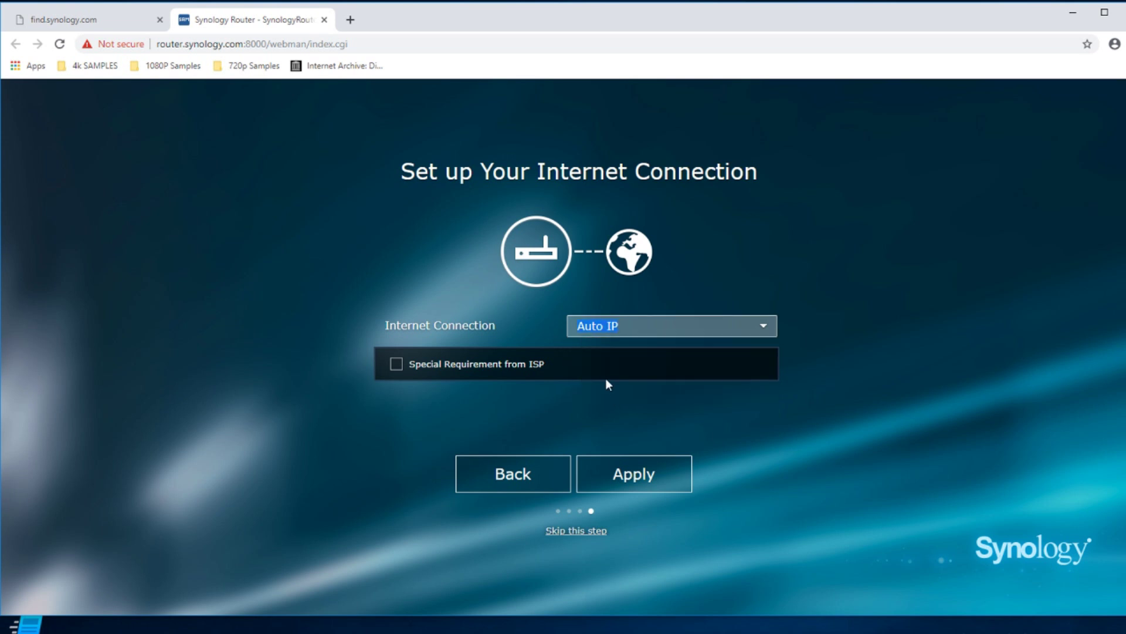
pyautogui.click(763, 326)
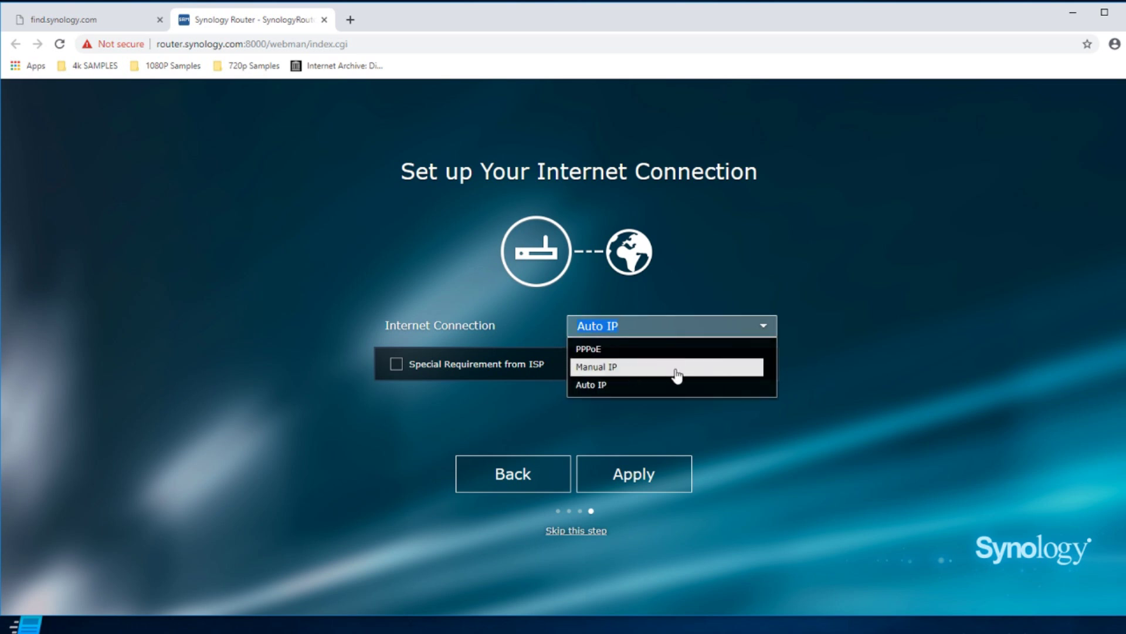
pyautogui.click(820, 378)
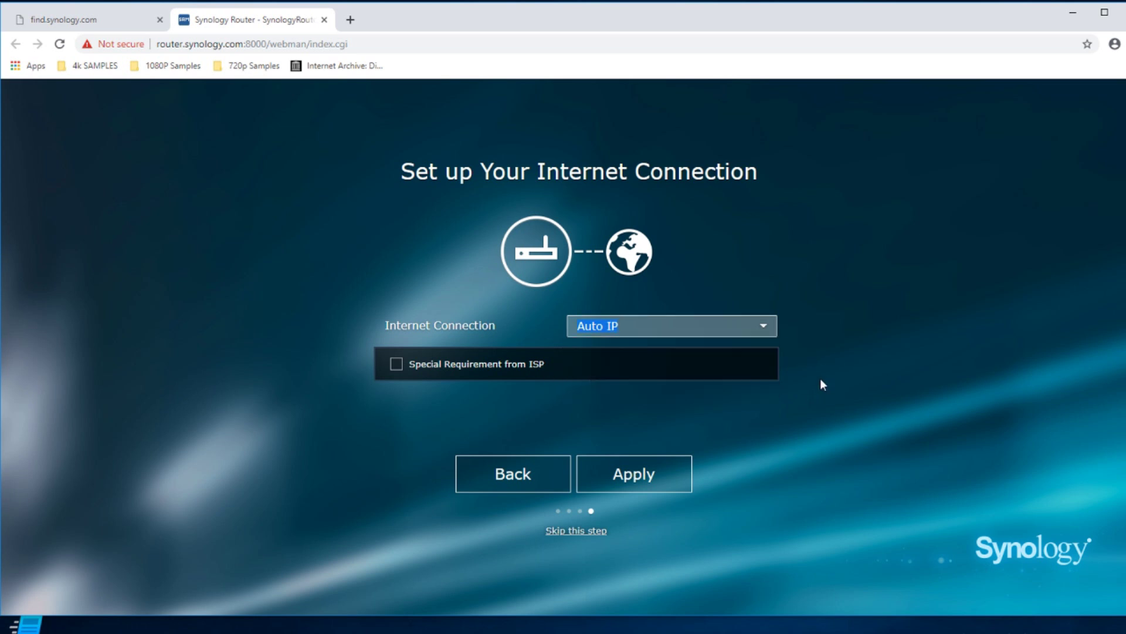
pyautogui.click(635, 475)
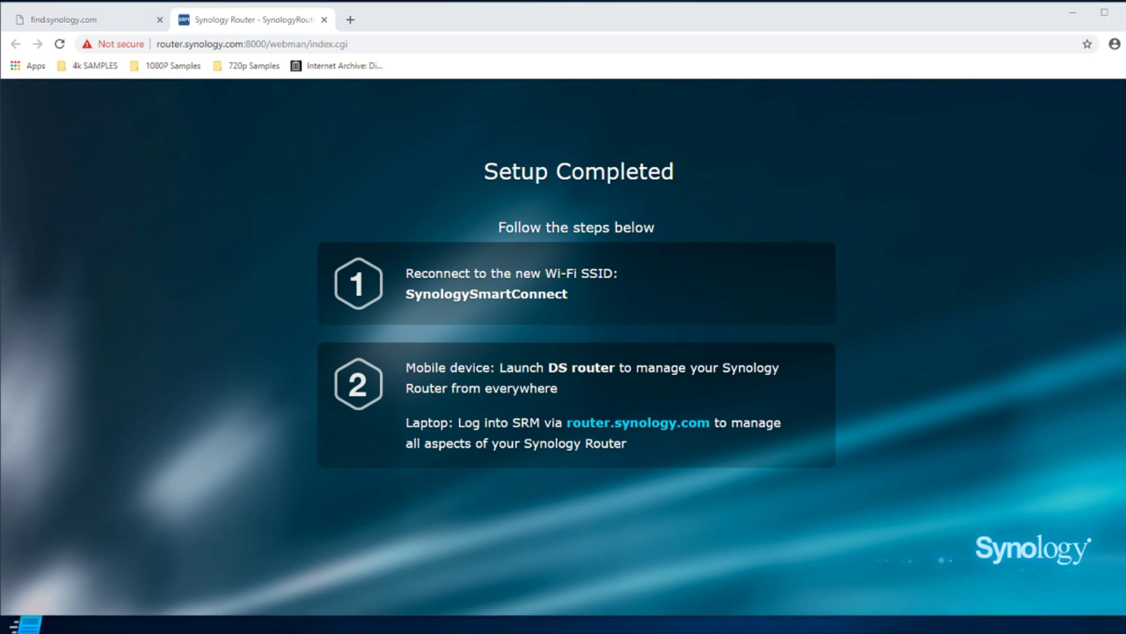
pyautogui.press('super+alt+d')
pyautogui.press('Escape')
pyautogui.click(924, 631)
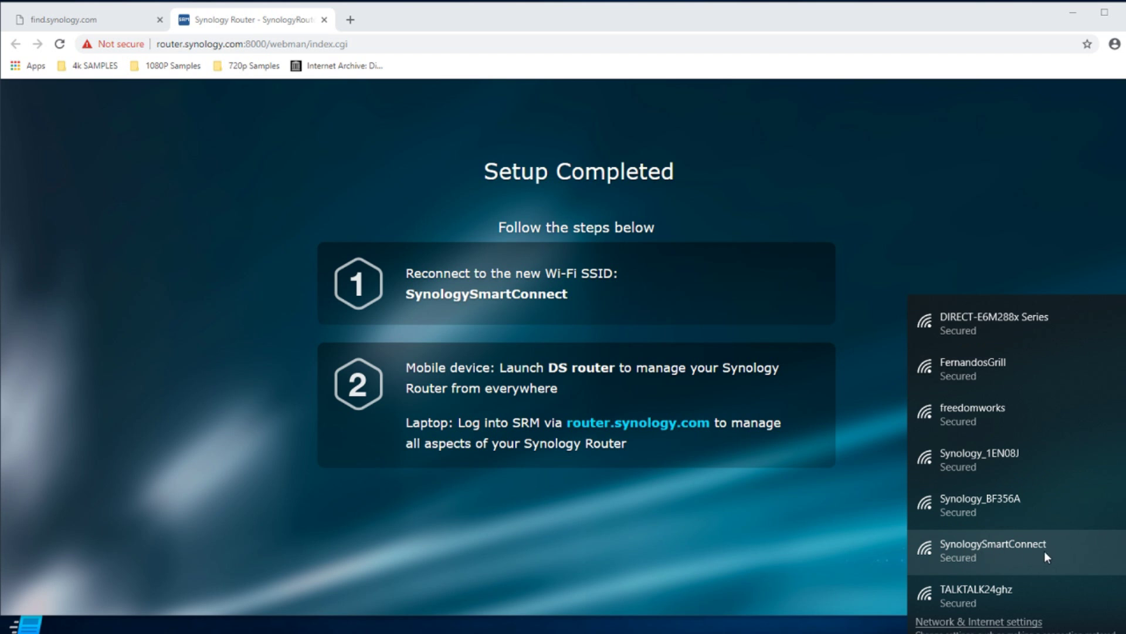
# Connect Windows to the SynologySmartConnect Wi-Fi network.
pyautogui.click(975, 544)
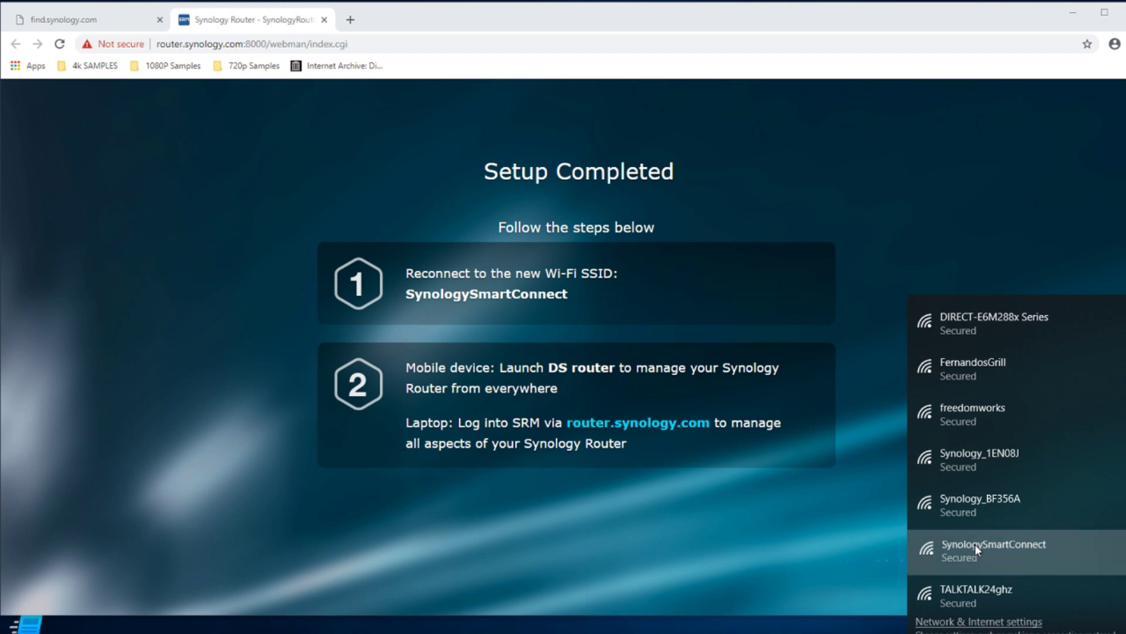
pyautogui.click(1106, 588)
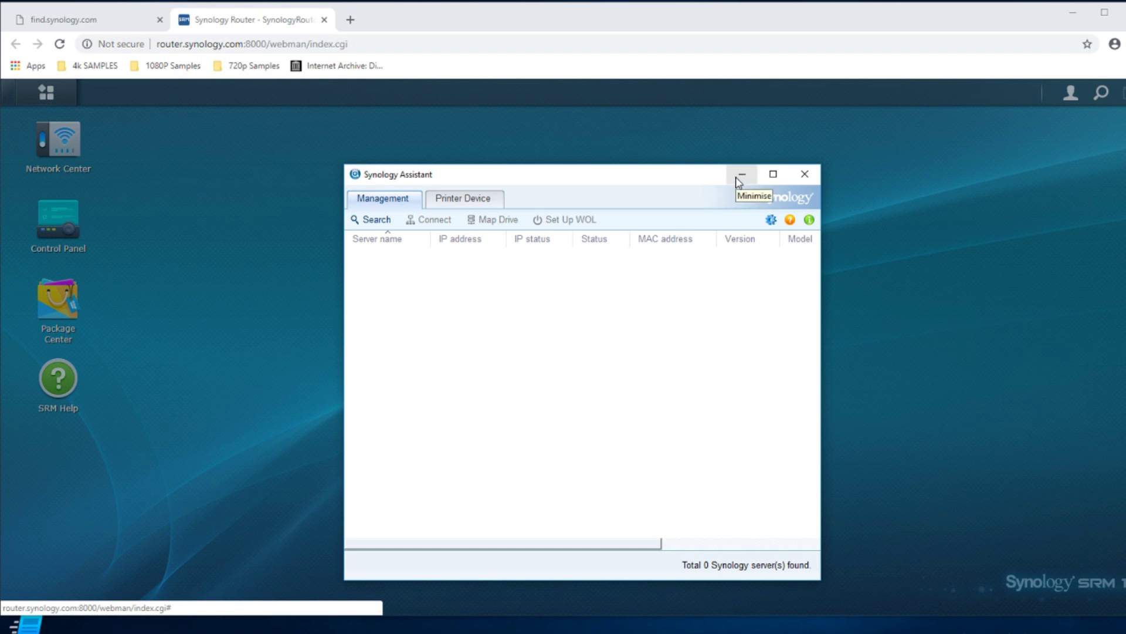
# Search for Synology devices in Synology Assistant (0 found), then return to the SRM welcome page.
pyautogui.click(356, 223)
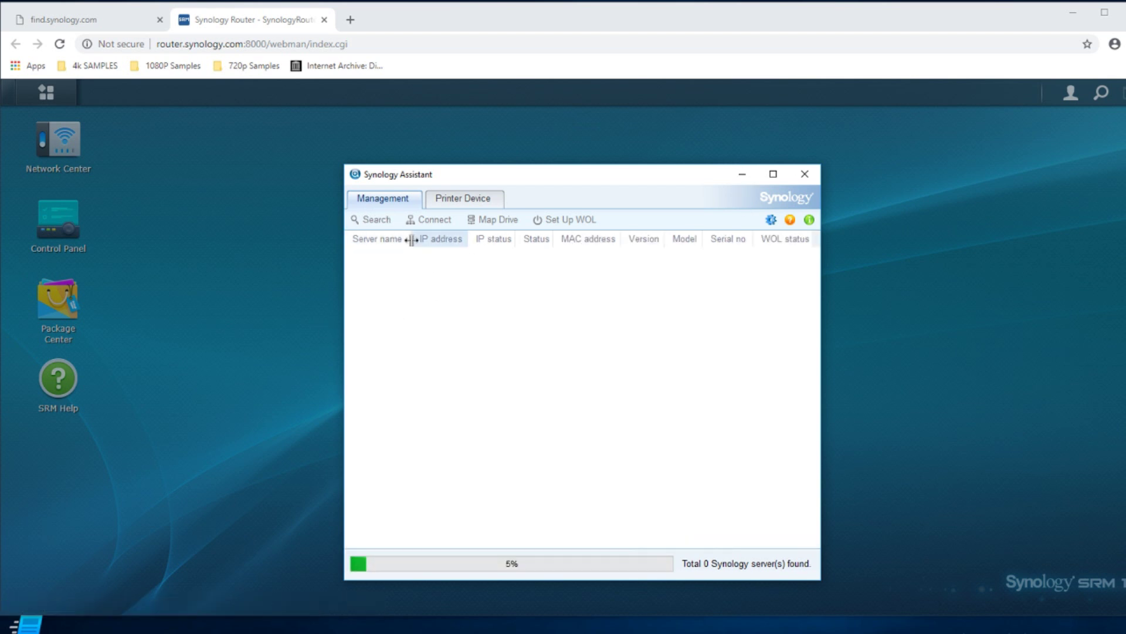
pyautogui.click(939, 331)
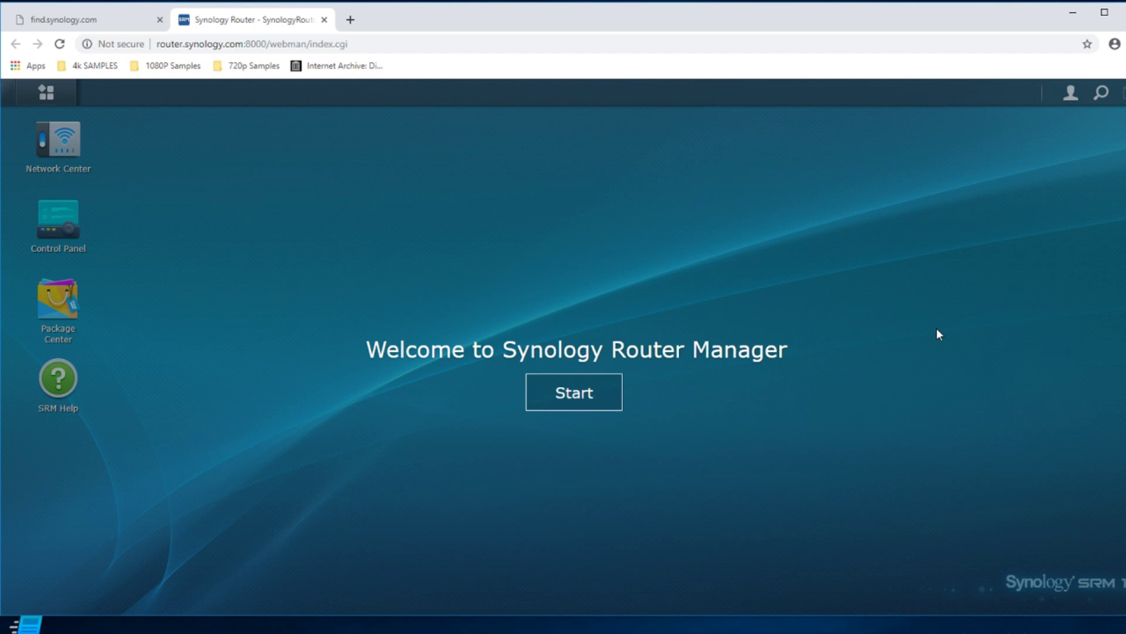
# Start SRM and close the update reminder with "Don't show this again" ticked.
pyautogui.click(575, 393)
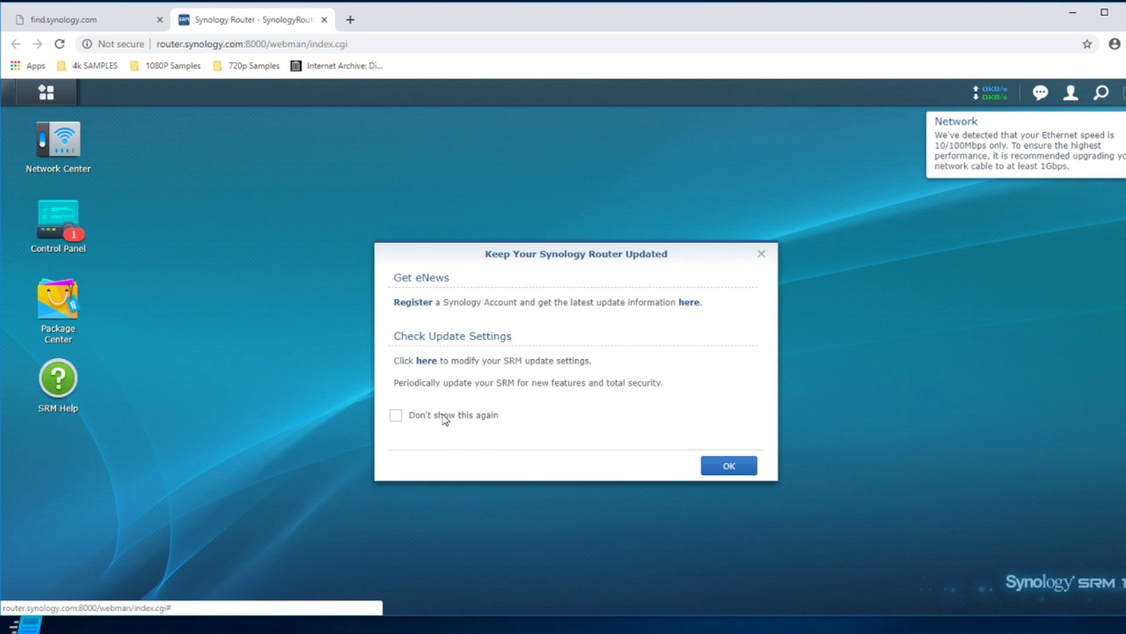
pyautogui.click(446, 417)
pyautogui.click(761, 254)
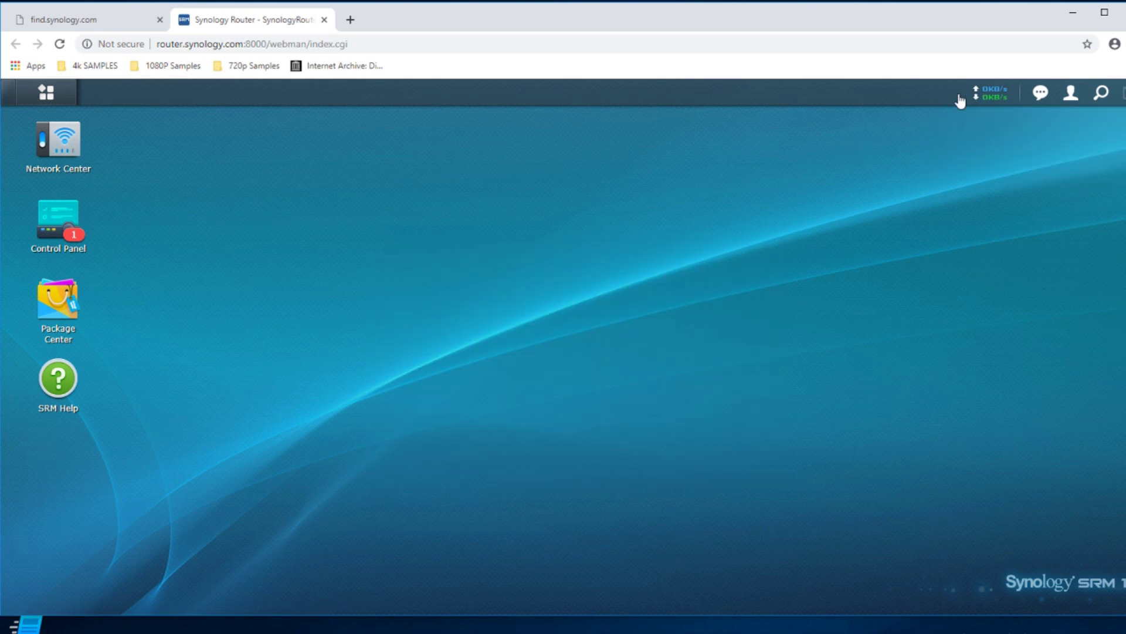
# Open Control Panel's Device > System page showing SRM 1.2.1-7779 available for download.
pyautogui.click(57, 227)
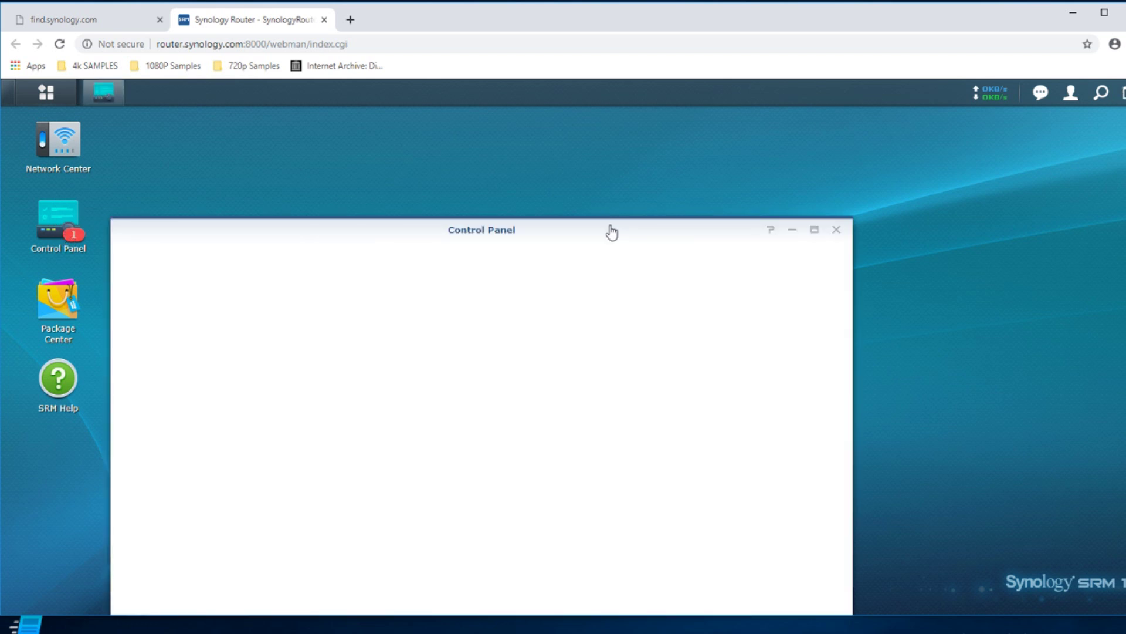
pyautogui.moveTo(609, 224); pyautogui.dragTo(630, 188)
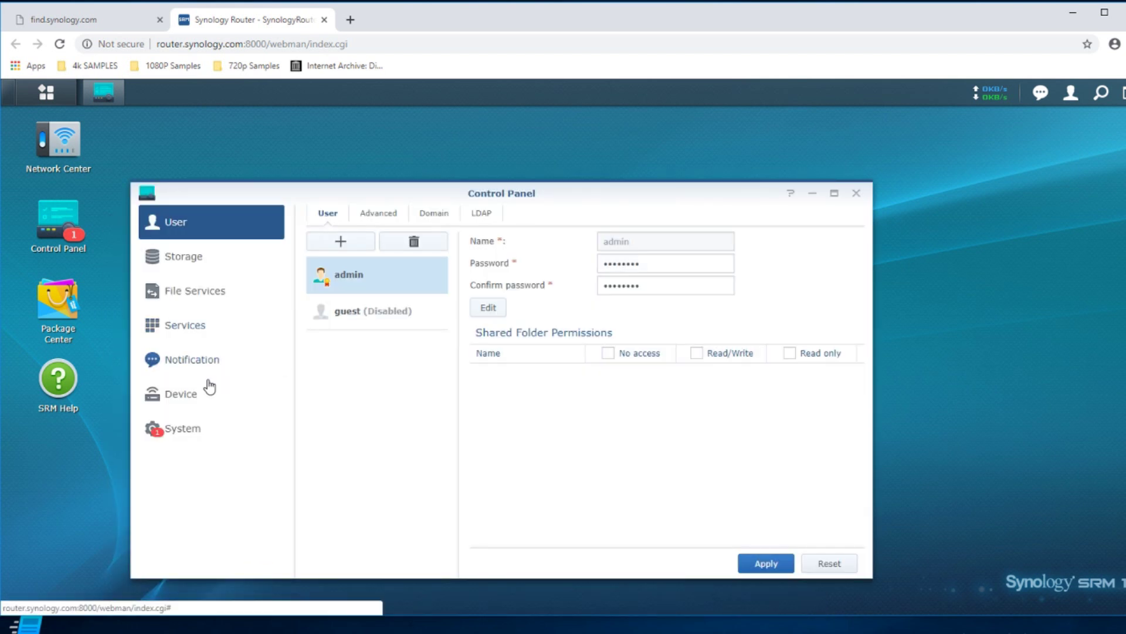
pyautogui.click(185, 395)
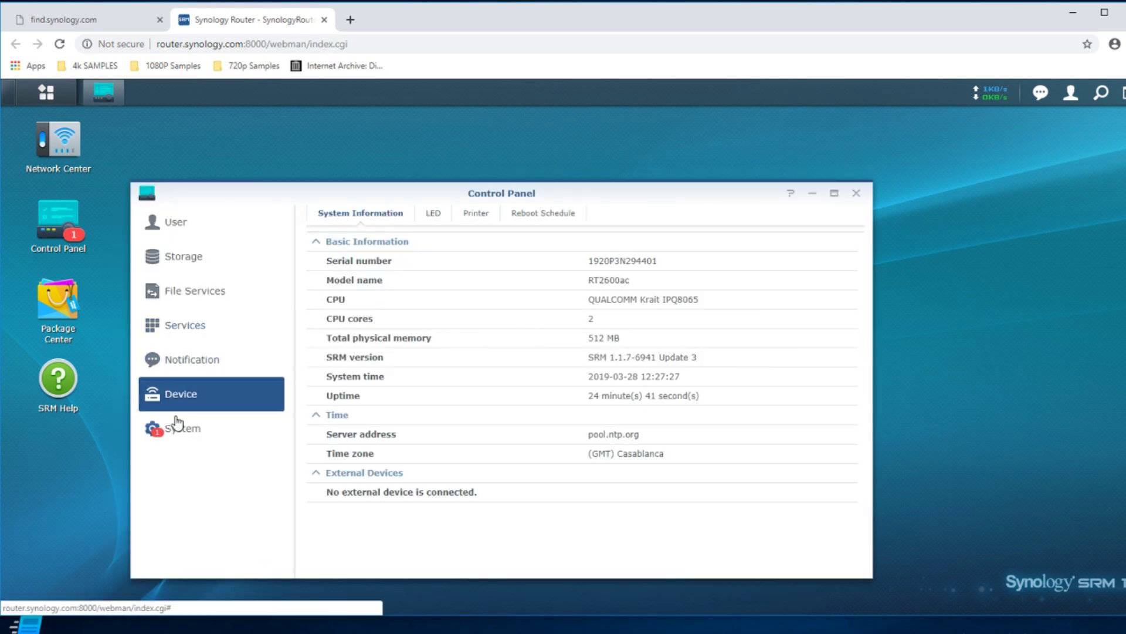
pyautogui.click(176, 427)
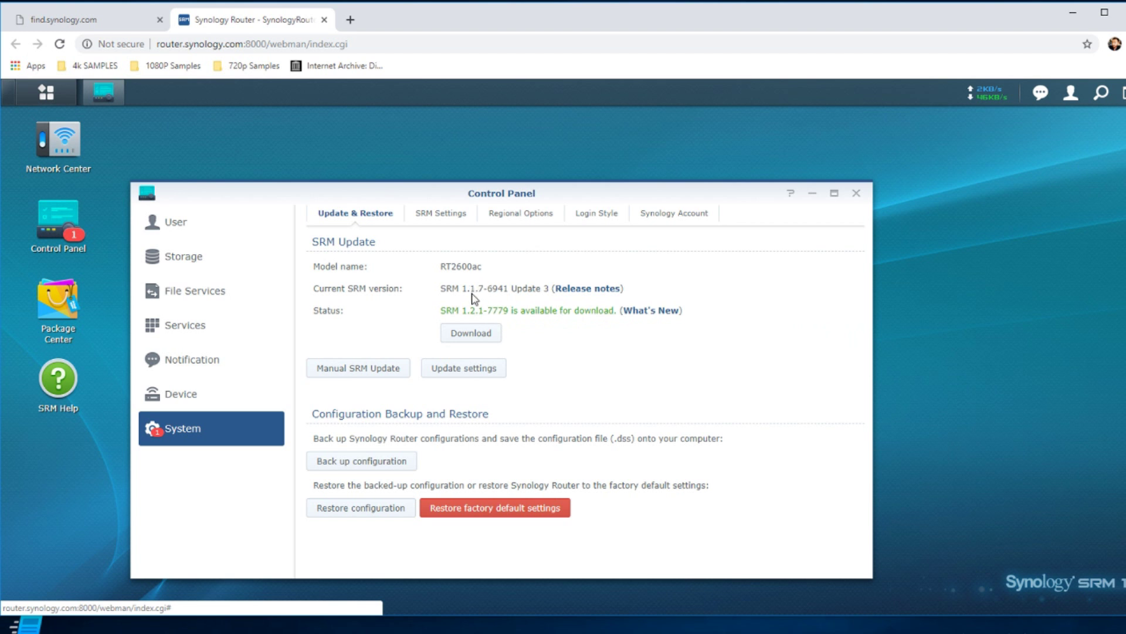
# Download and install SRM 1.2.1-7779, then sign back in as admin.
pyautogui.click(486, 337)
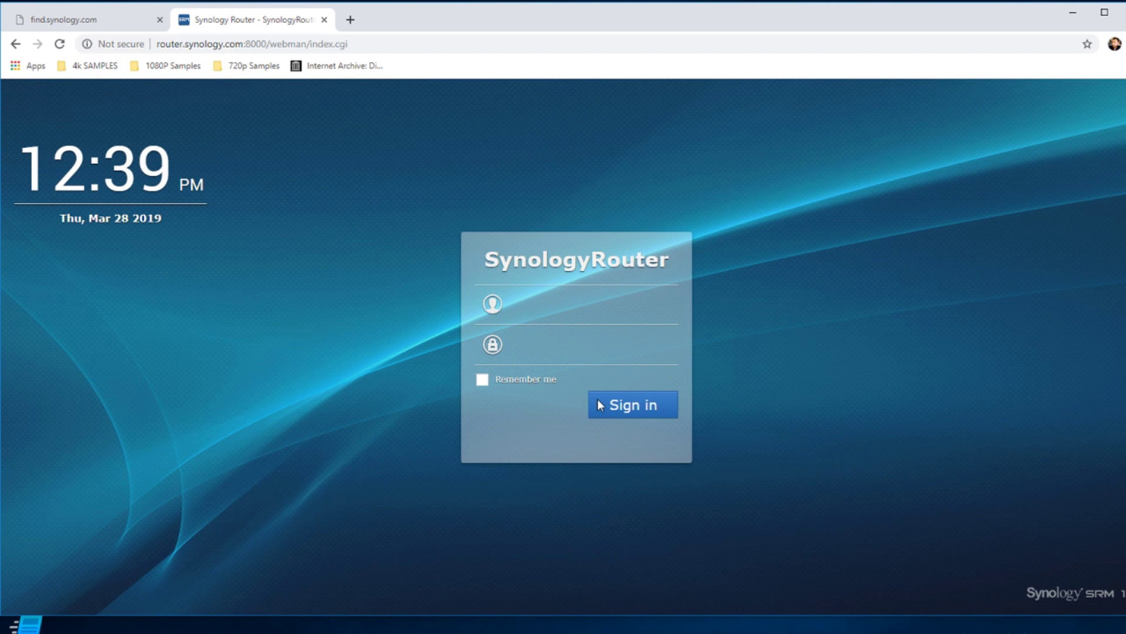
pyautogui.write('admin')
pyautogui.press('Tab')
pyautogui.write('********')
pyautogui.press('Return')
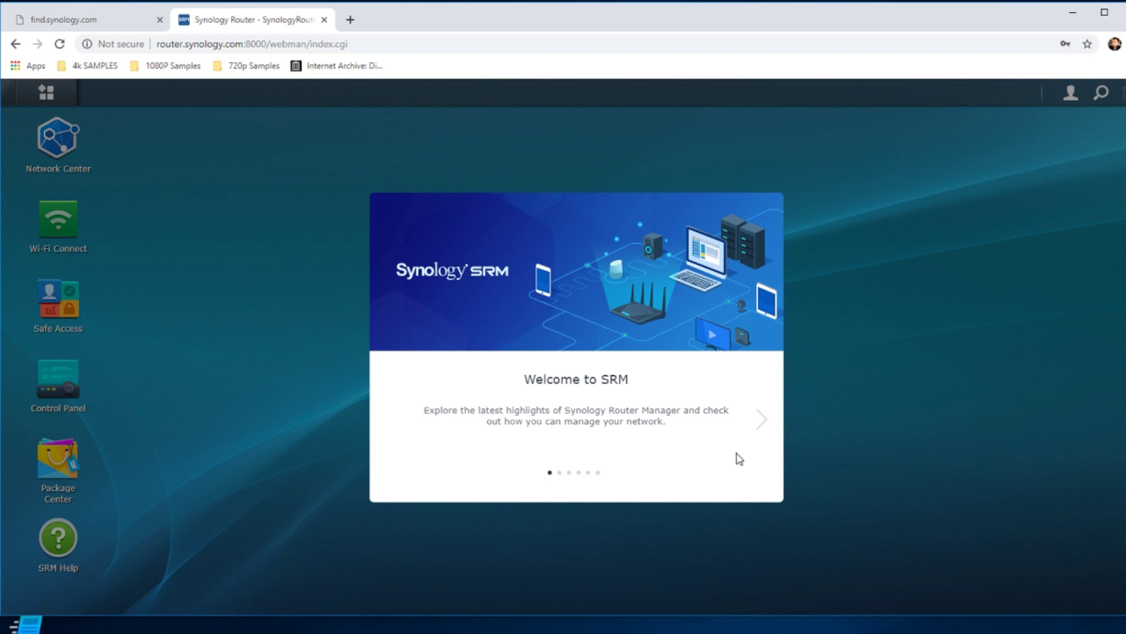
# Step through the welcome tour to the end, then close the update reminder.
pyautogui.click(762, 419)
pyautogui.click(763, 418)
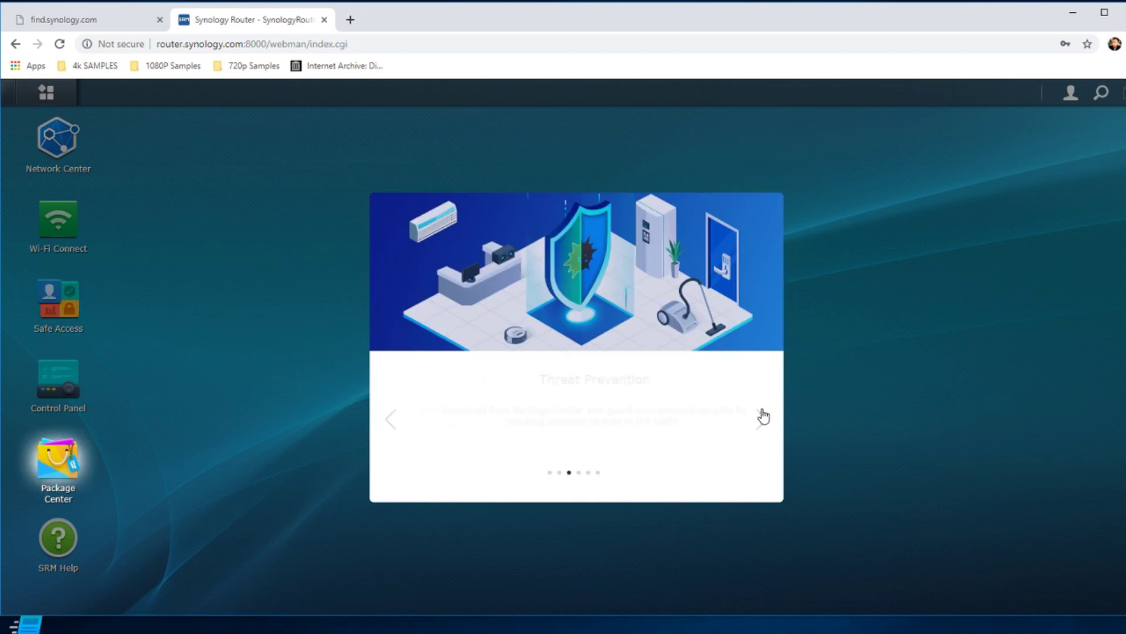
pyautogui.click(761, 418)
pyautogui.click(762, 417)
pyautogui.click(762, 417)
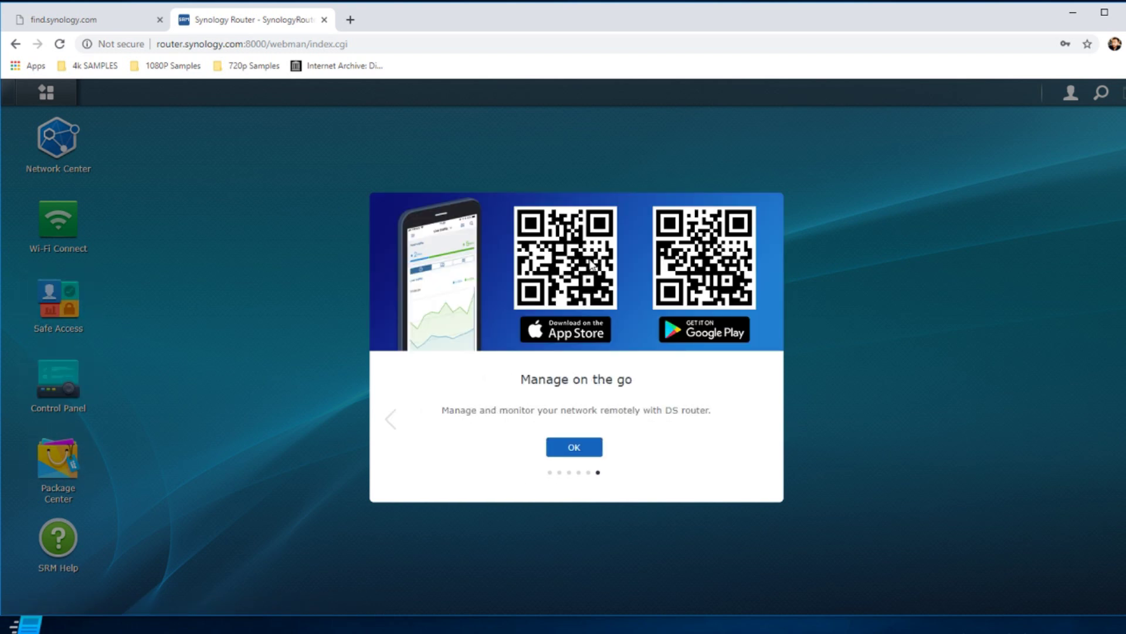
pyautogui.click(581, 450)
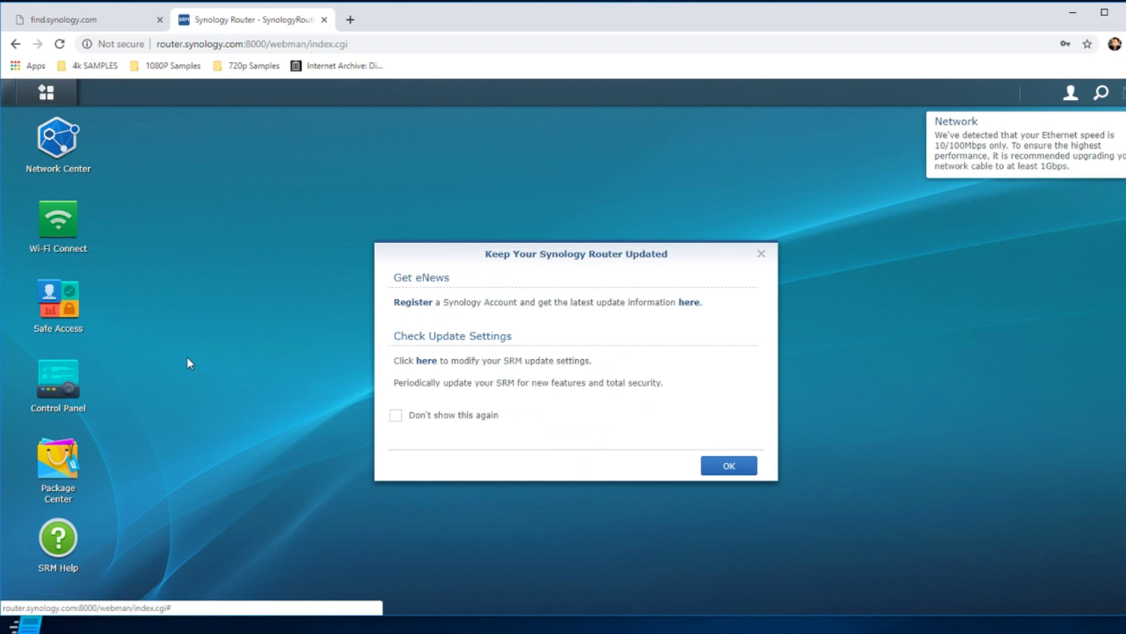
pyautogui.click(762, 254)
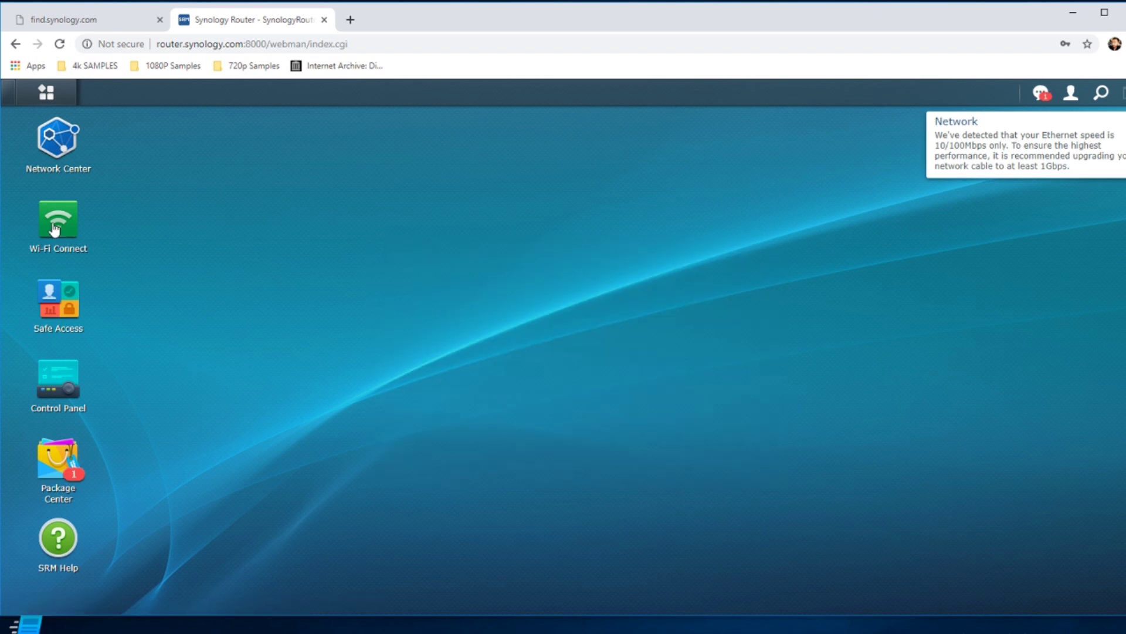
# In Wi-Fi Connect, go to the empty Wi-Fi Point list and start the Add Wi-Fi Point wizard.
pyautogui.click(55, 229)
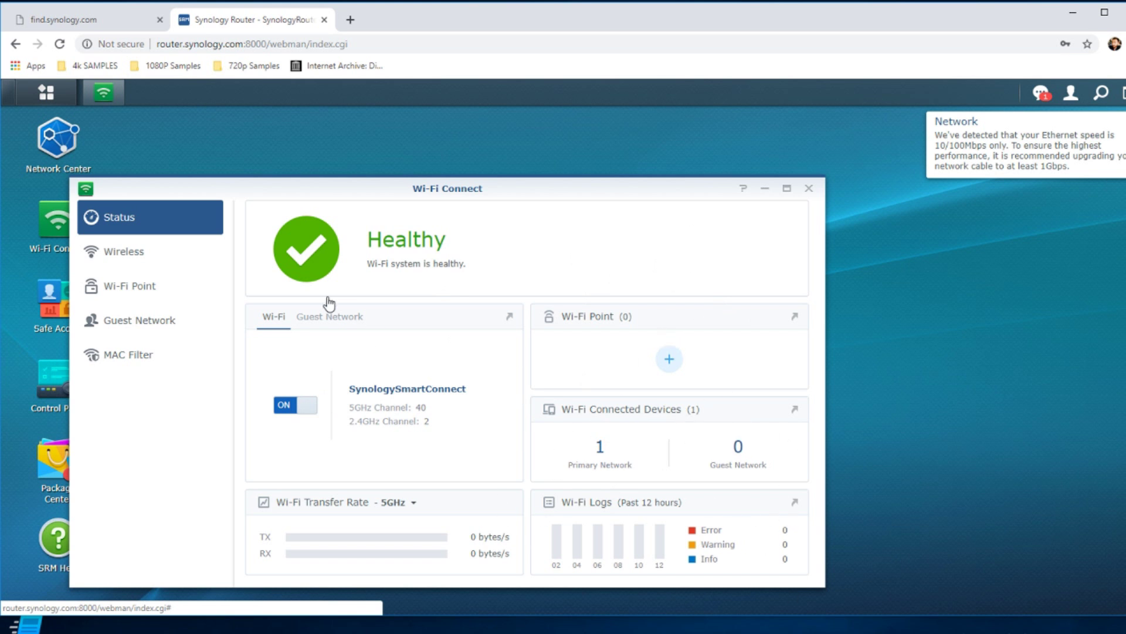
pyautogui.click(125, 286)
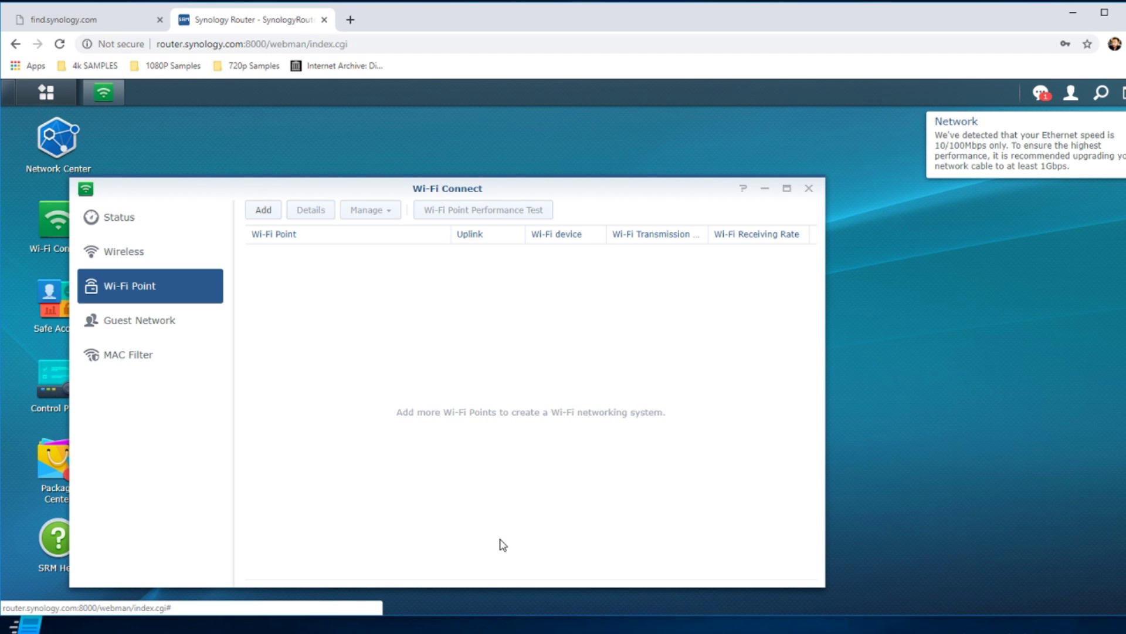
pyautogui.click(267, 210)
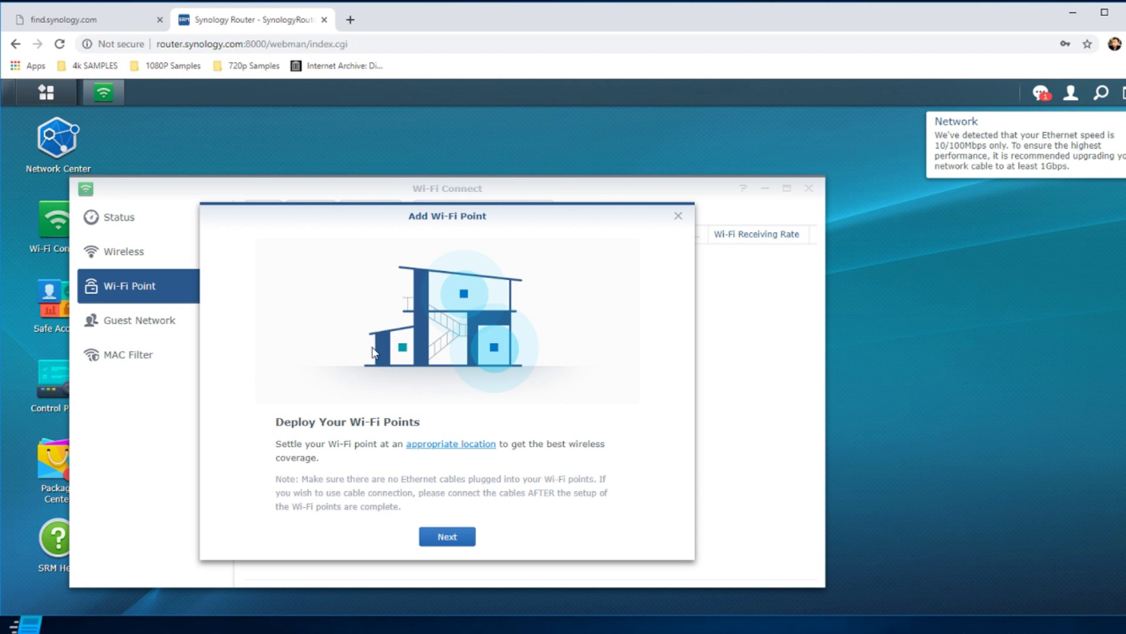
# Get past the placement and readiness steps and name the first detected Wi-Fi point Basement.
pyautogui.click(447, 536)
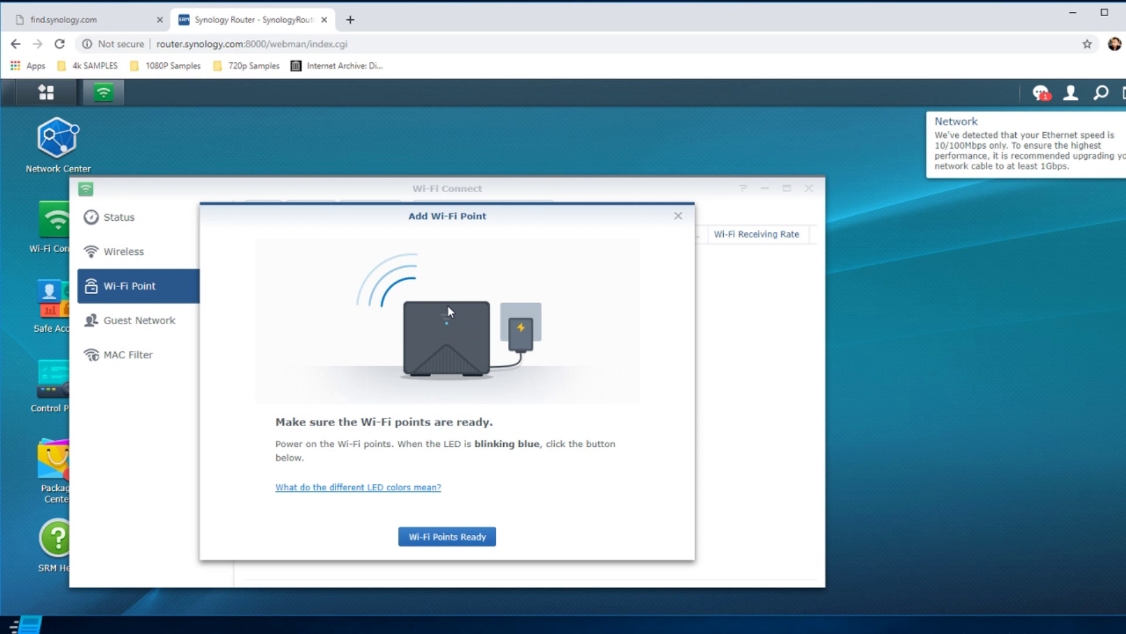
pyautogui.click(439, 536)
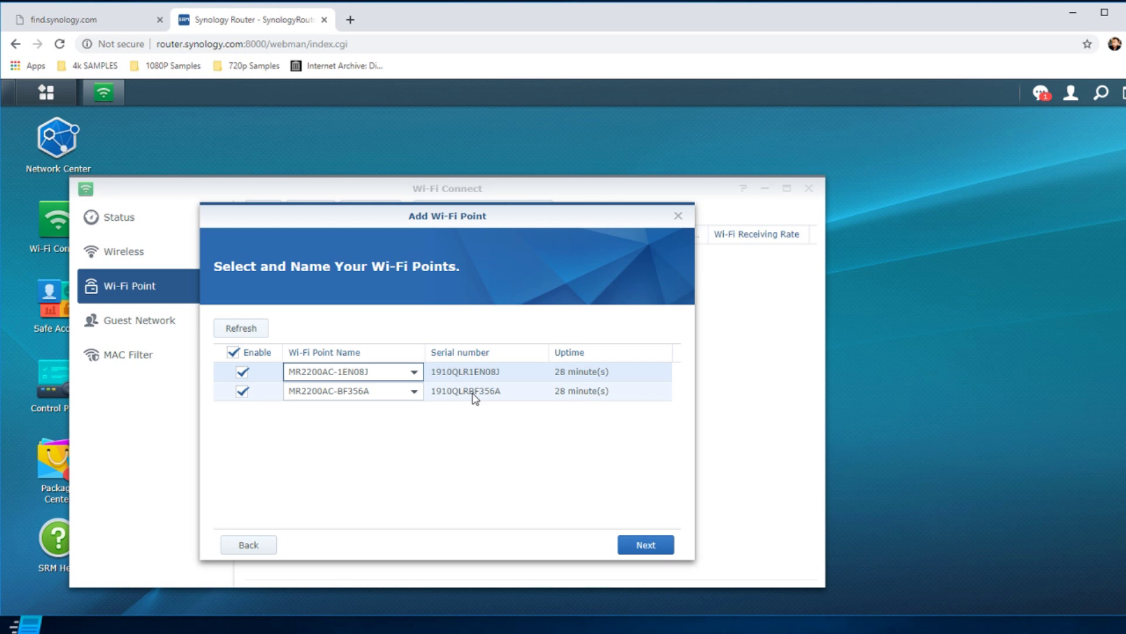
pyautogui.click(406, 371)
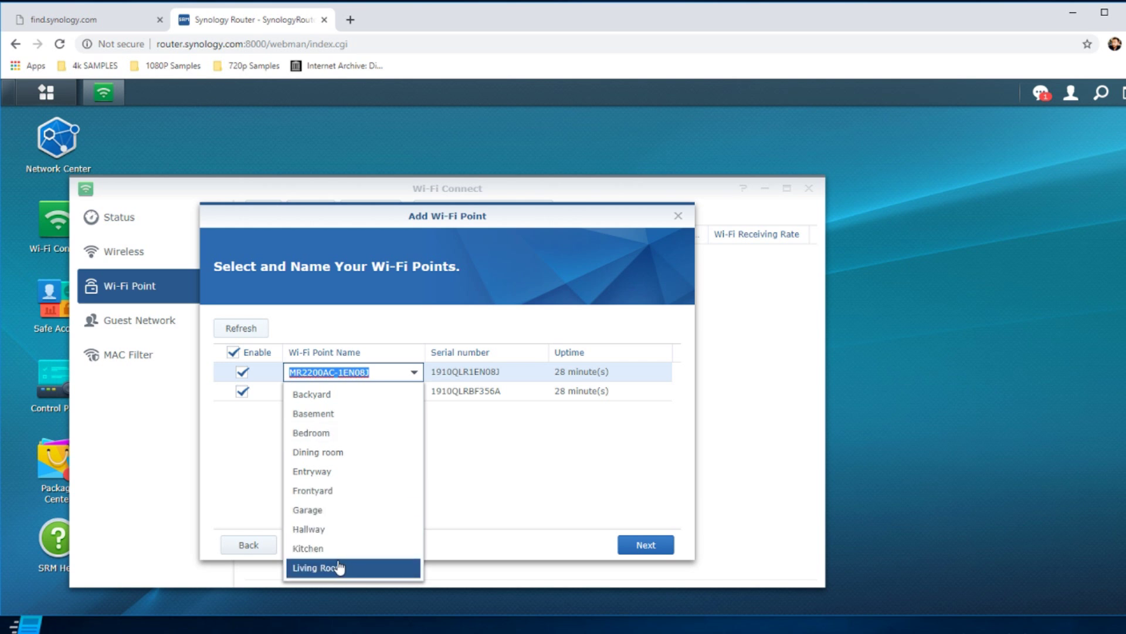
pyautogui.click(330, 422)
# Name the second Wi-Fi point Living Room and submit both points for setup.
pyautogui.click(369, 391)
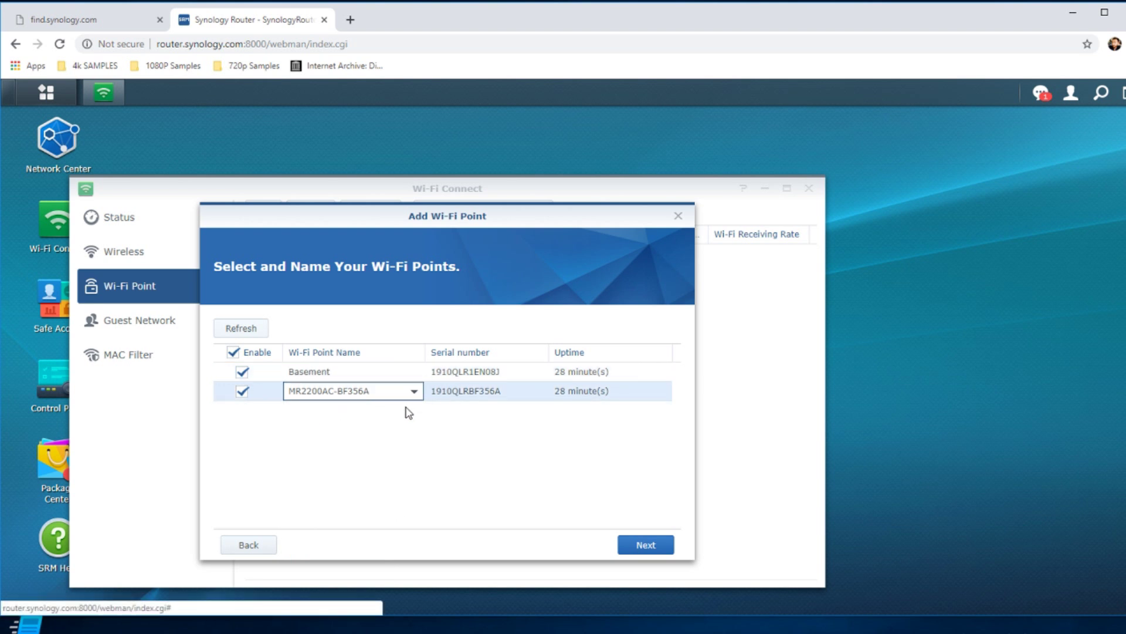
pyautogui.click(414, 391)
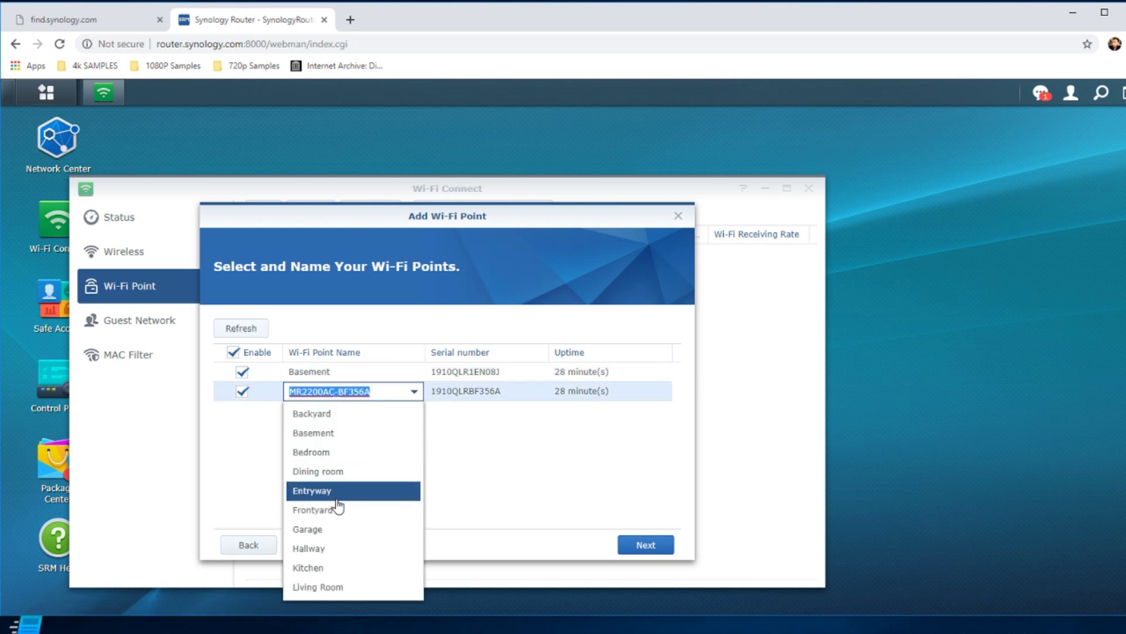
pyautogui.click(324, 587)
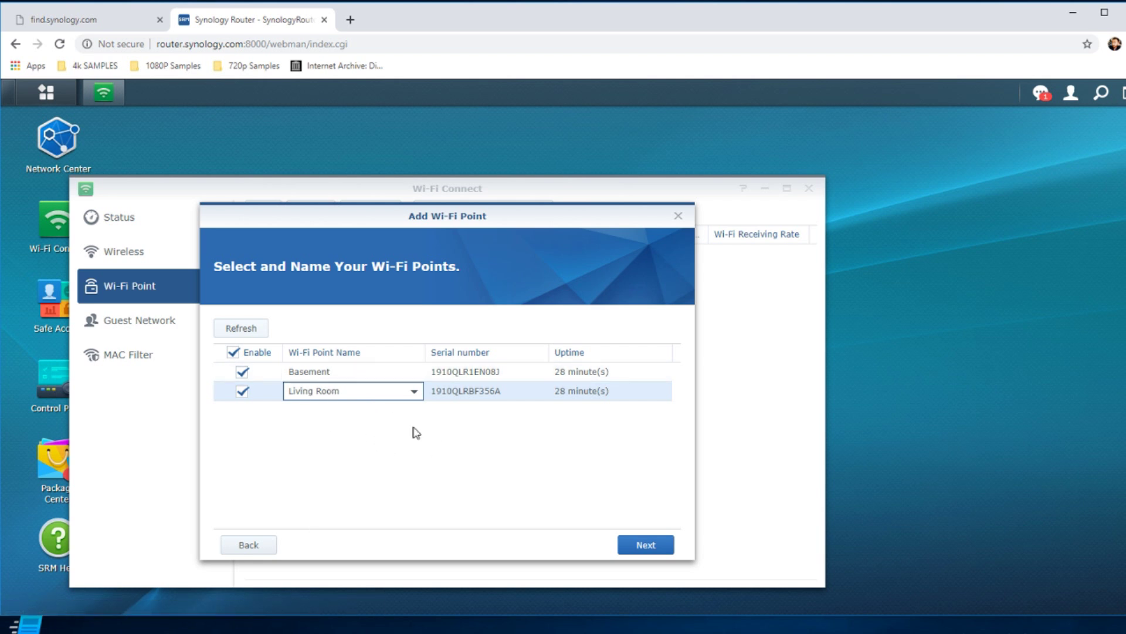
pyautogui.click(642, 548)
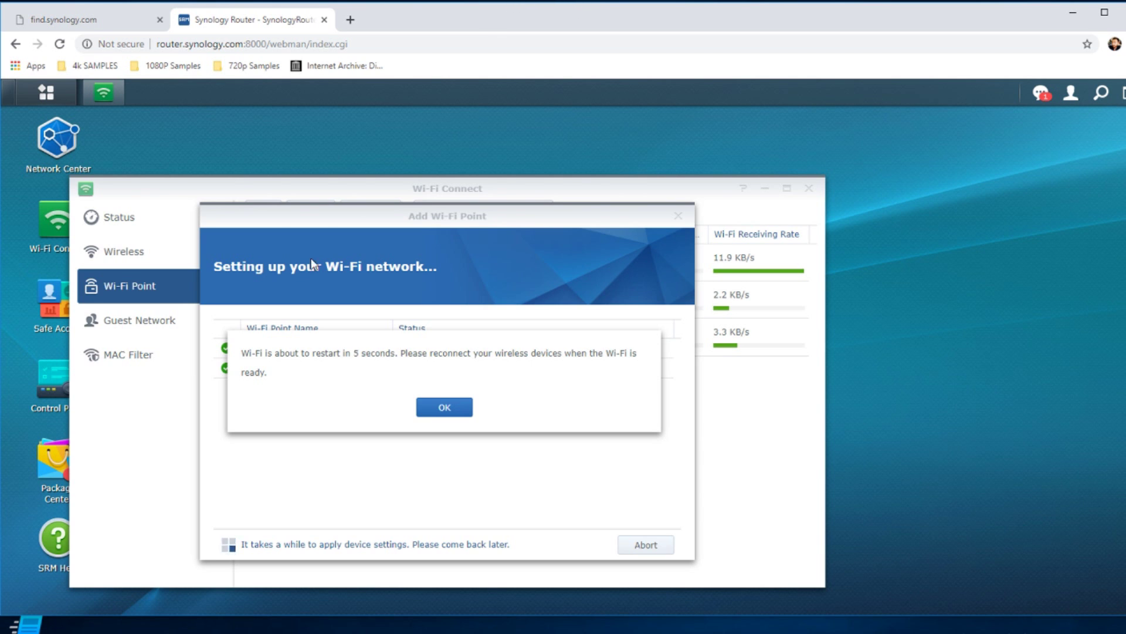
# Acknowledge the Wi-Fi restart notice and bring up the Wi-Fi Point Performance Test.
pyautogui.click(465, 407)
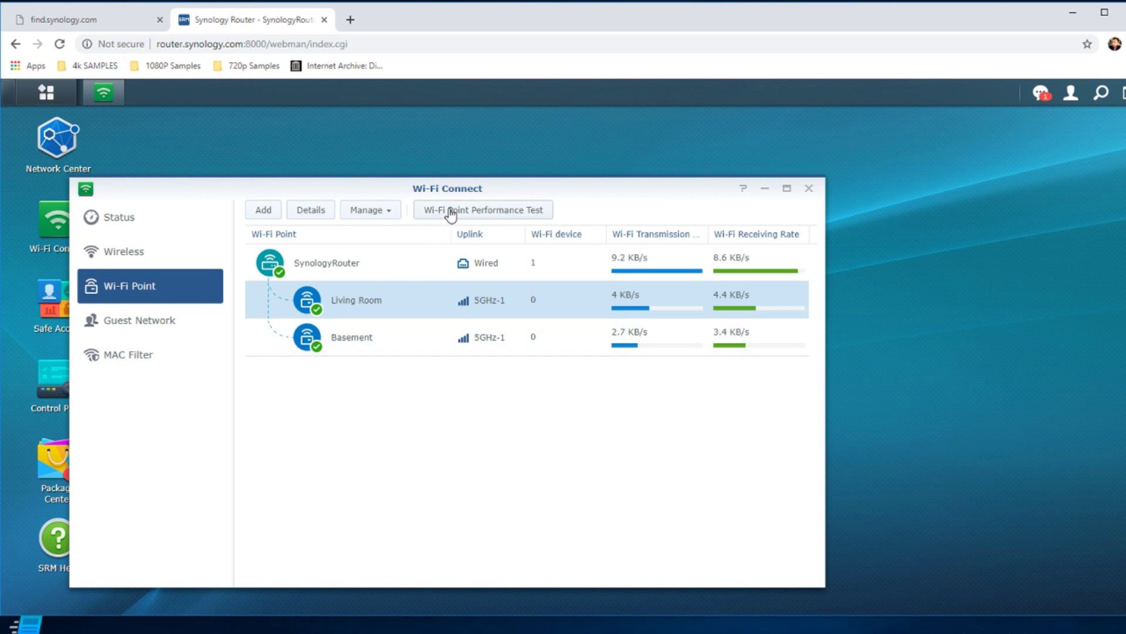
pyautogui.click(485, 217)
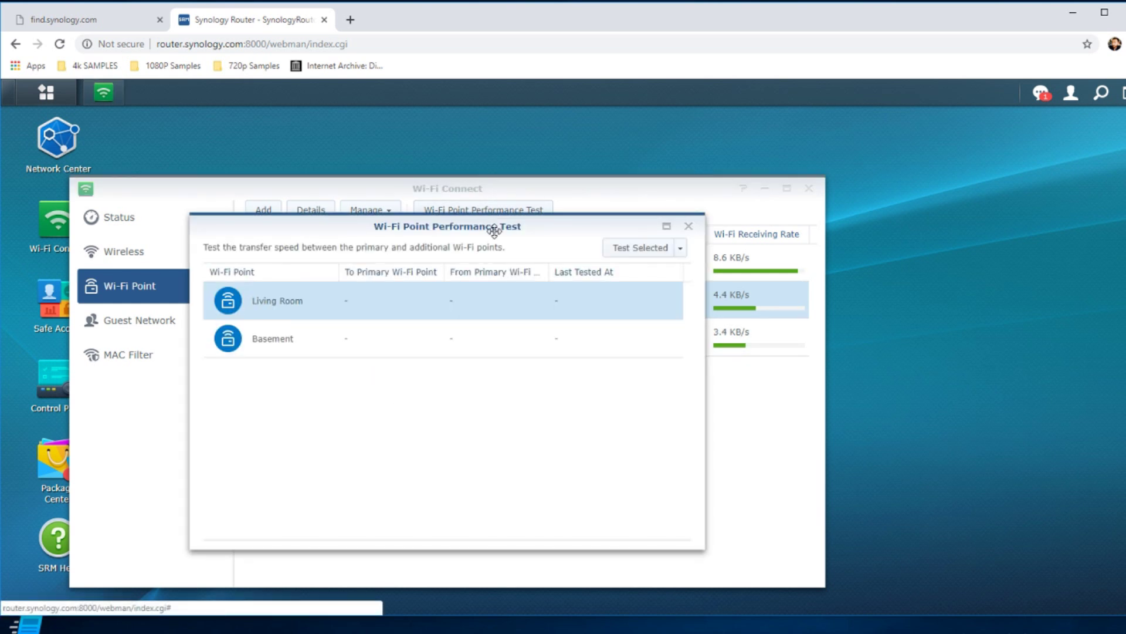
# Speed-test Living Room (199.18 Mbps) and then Basement (205.77 Mbps) to the primary point.
pyautogui.click(297, 344)
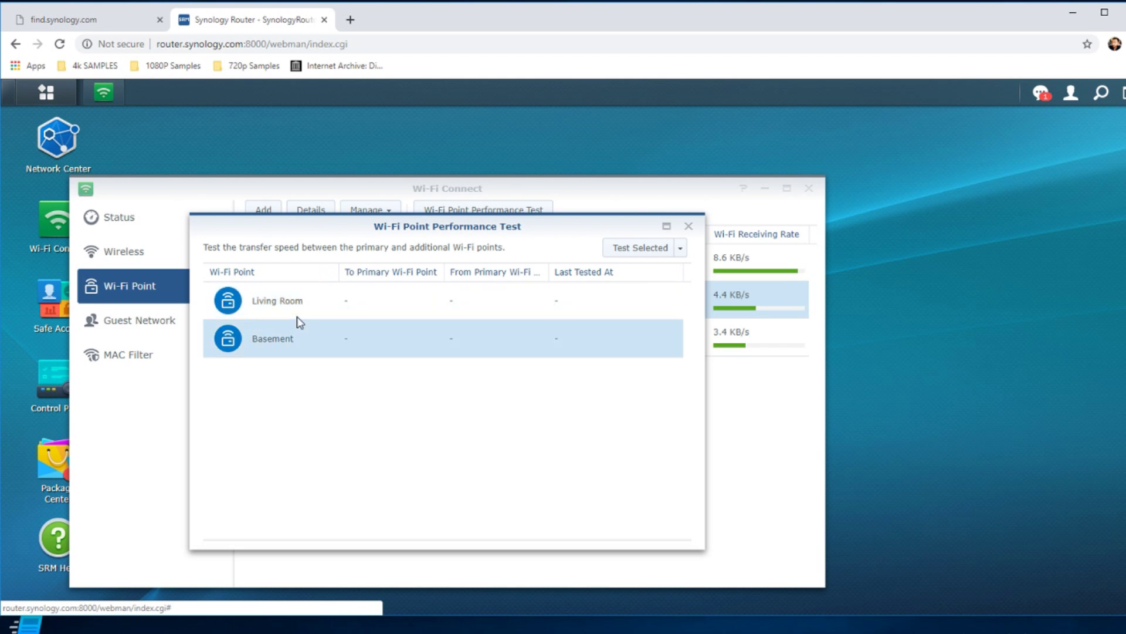
pyautogui.click(300, 311)
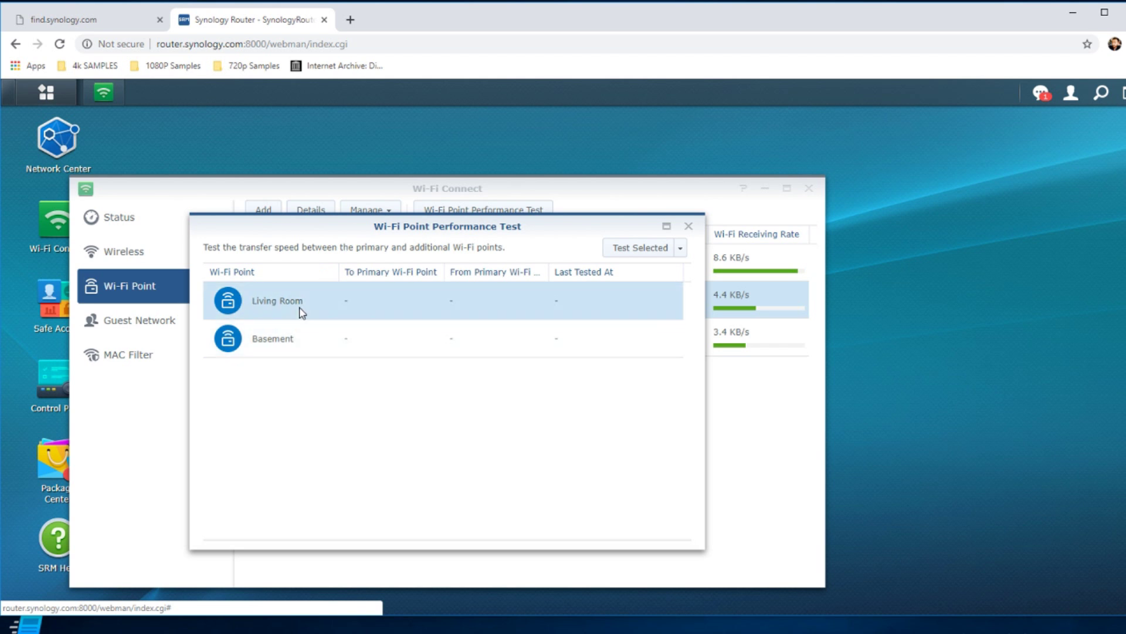
pyautogui.click(642, 255)
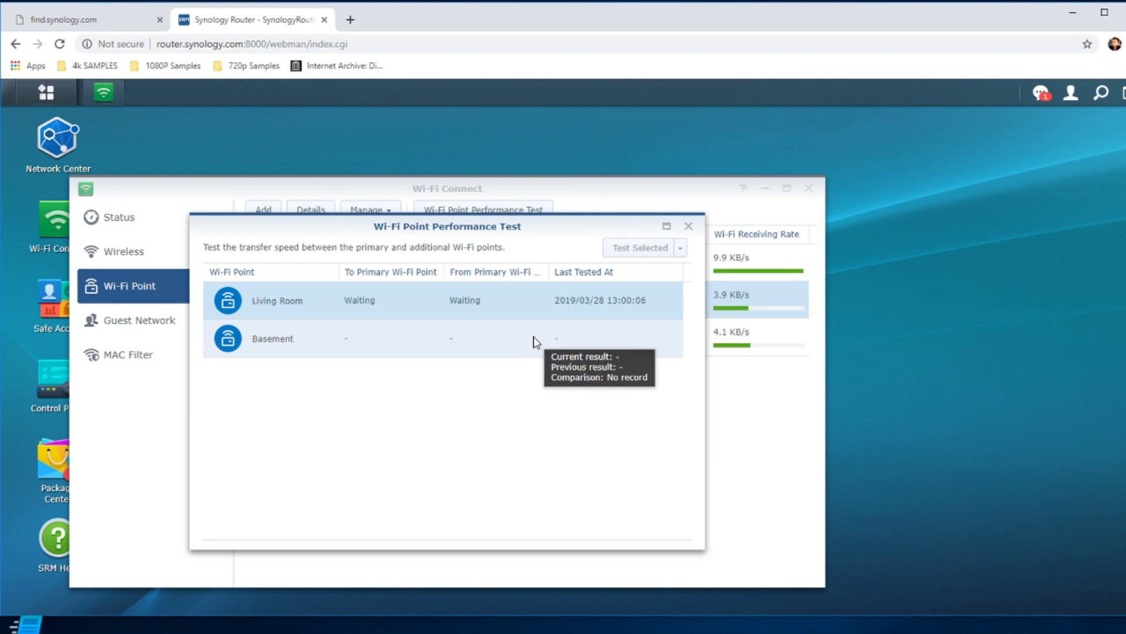
pyautogui.click(502, 341)
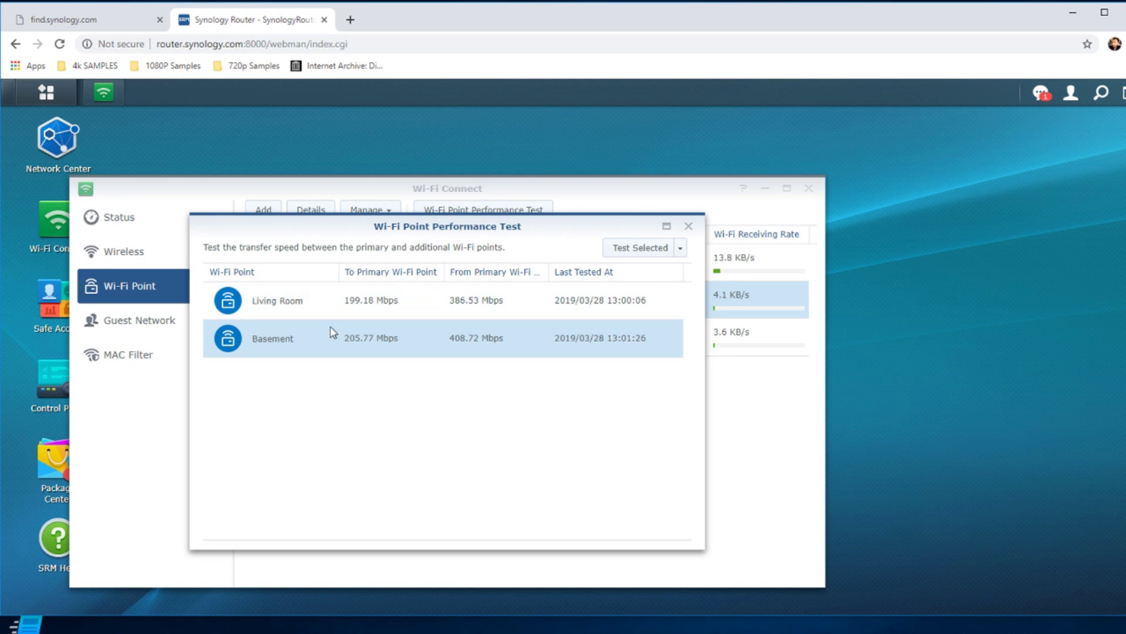
# Close the Performance Test results to return to the Wi-Fi Point list.
pyautogui.moveTo(349, 351)
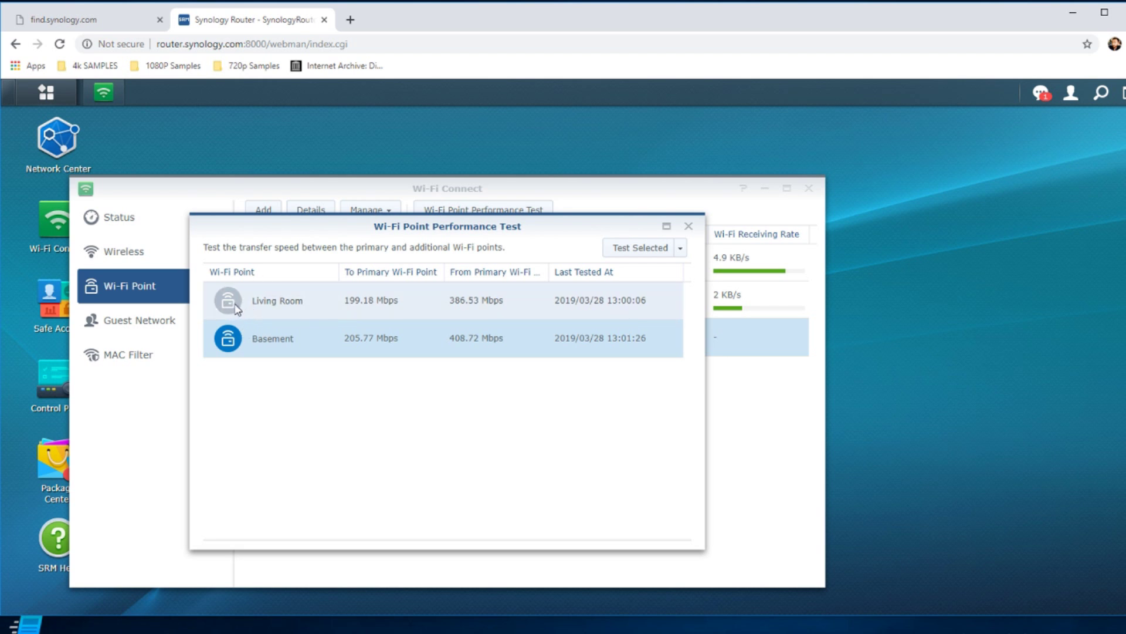
pyautogui.click(689, 227)
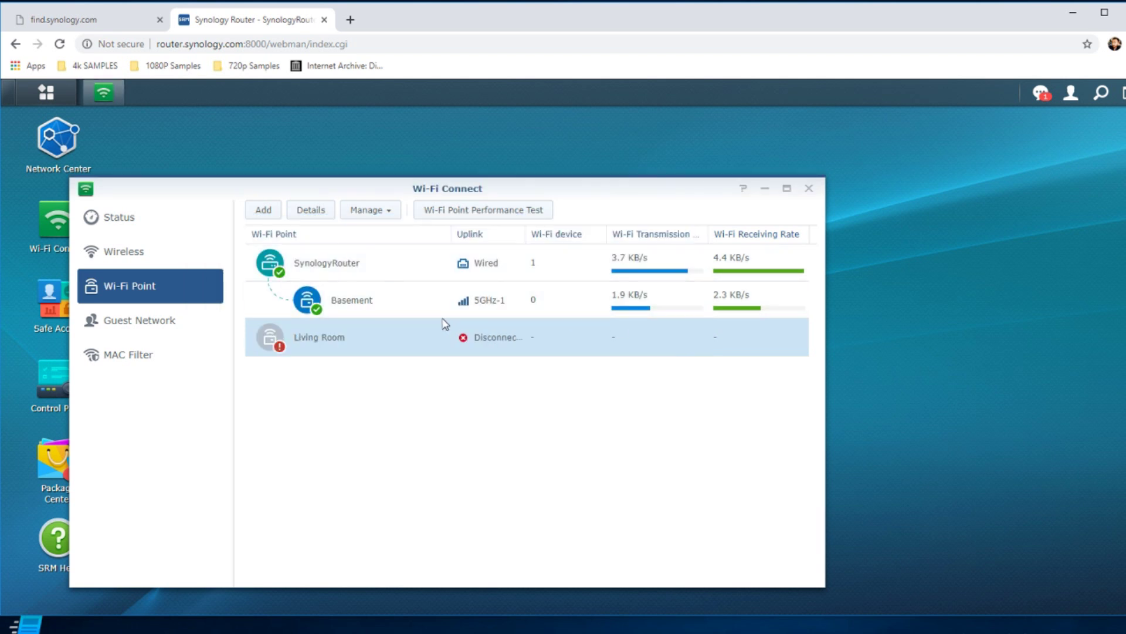
# Wait on the Wi-Fi Point list until Living Room reconnects on 5GHz-1 as Healthy.
pyautogui.moveTo(287, 345)
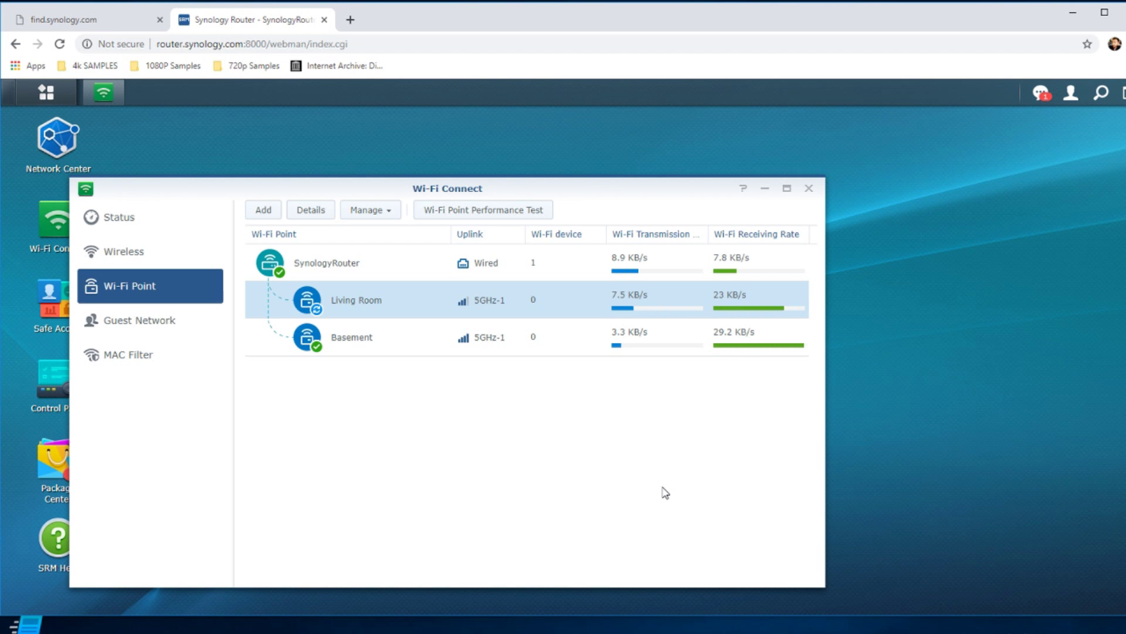
pyautogui.moveTo(318, 311)
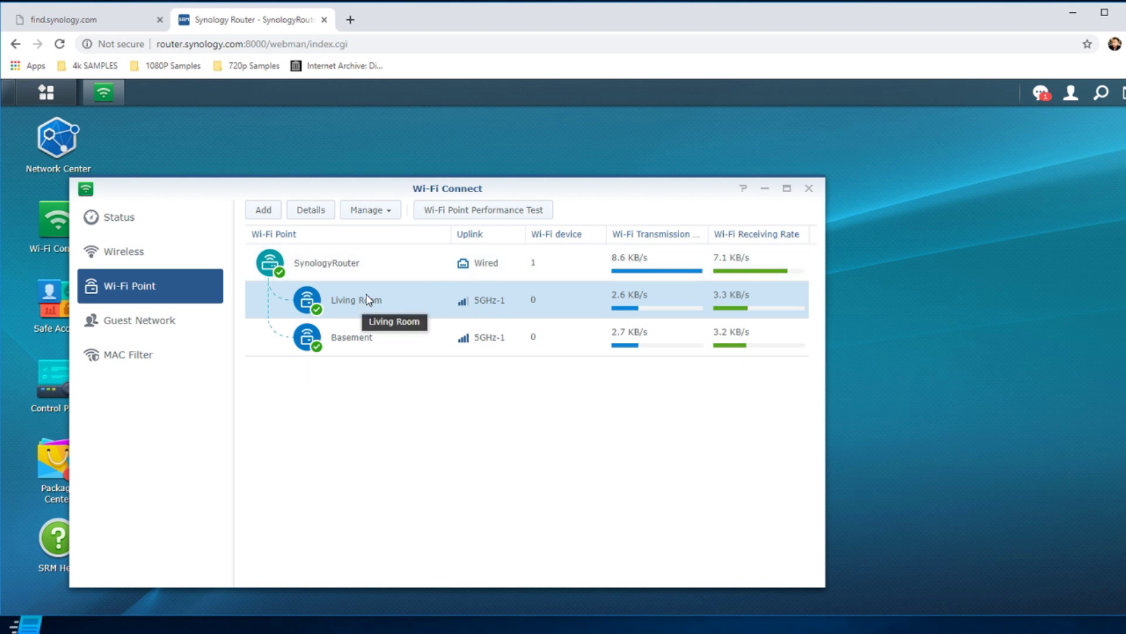
# Rerun the Living Room speed test, now 229.87 Mbps to and 385.56 Mbps from primary.
pyautogui.click(494, 212)
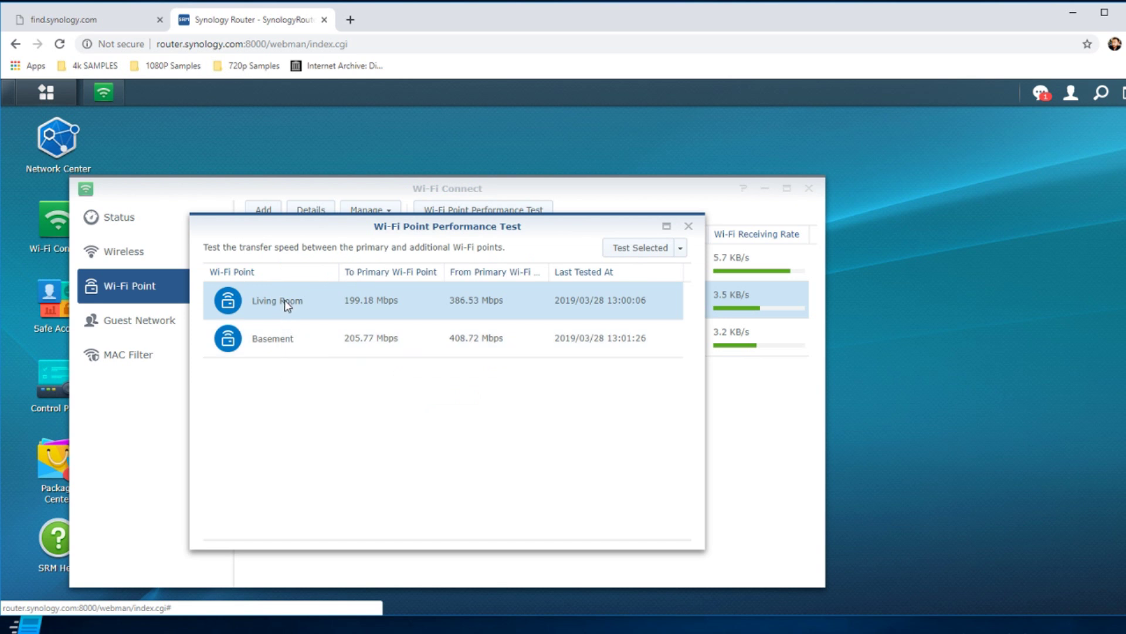
pyautogui.moveTo(579, 347)
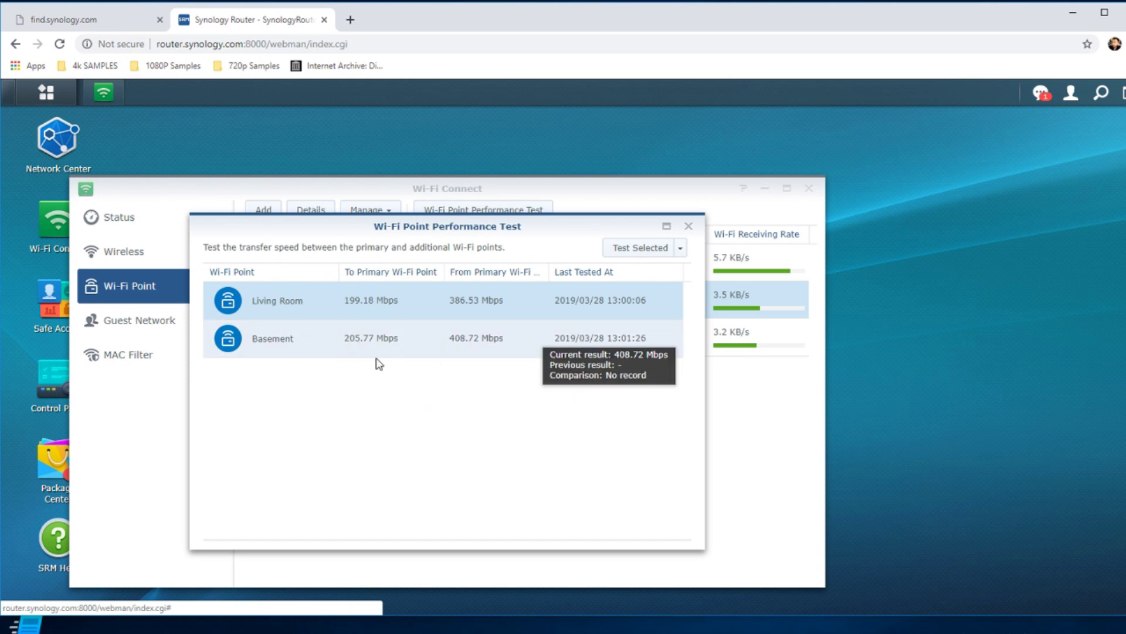
pyautogui.click(630, 251)
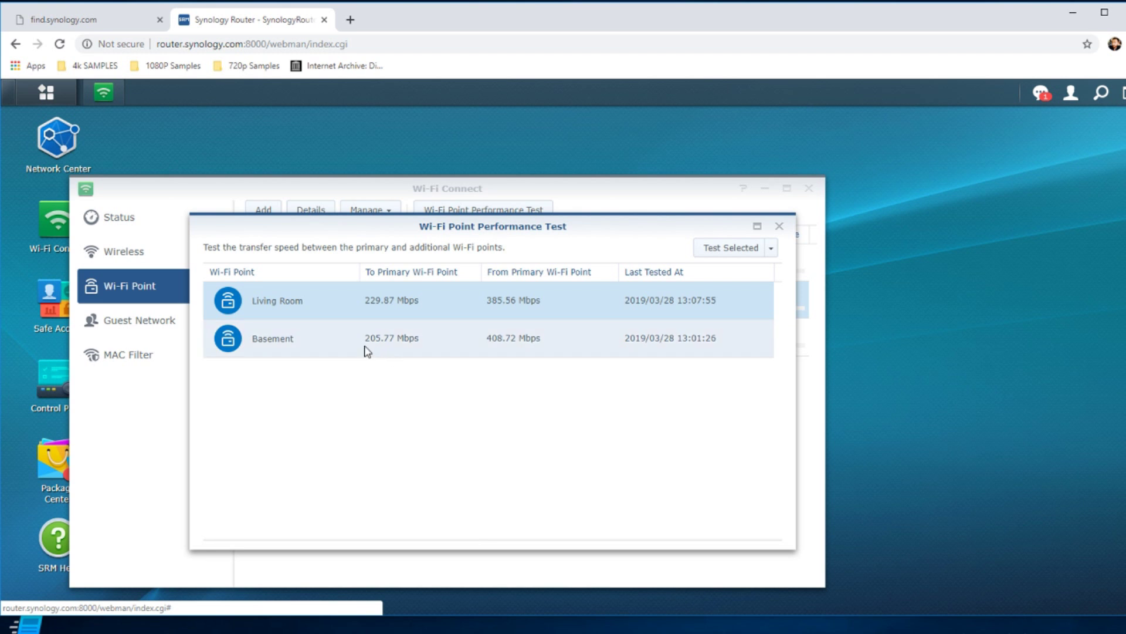
pyautogui.moveTo(367, 350)
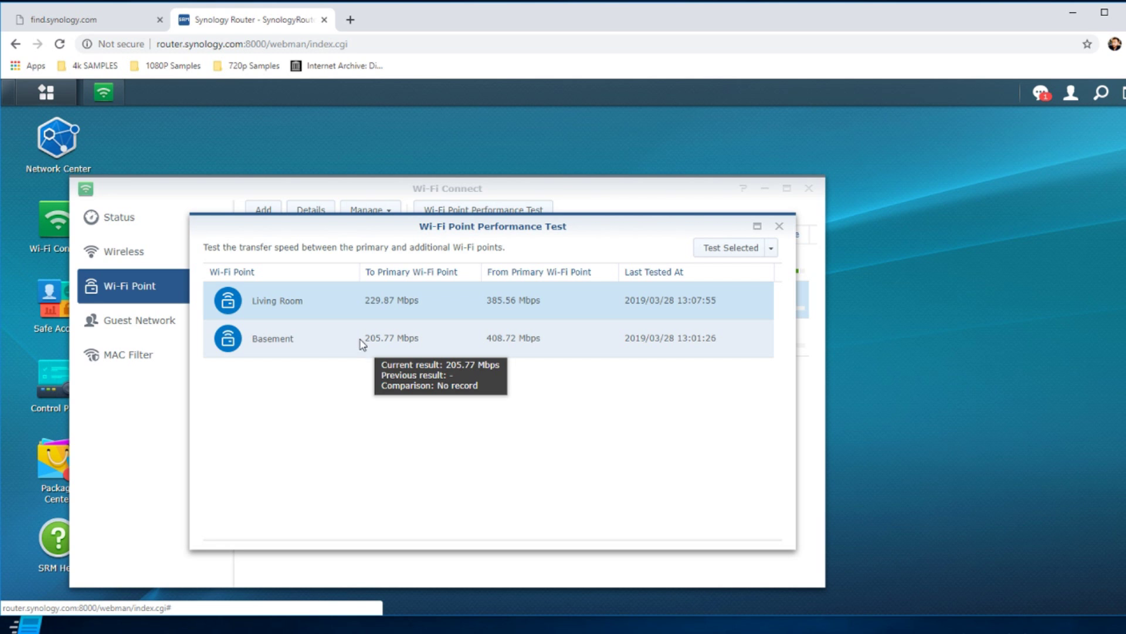
pyautogui.moveTo(406, 352)
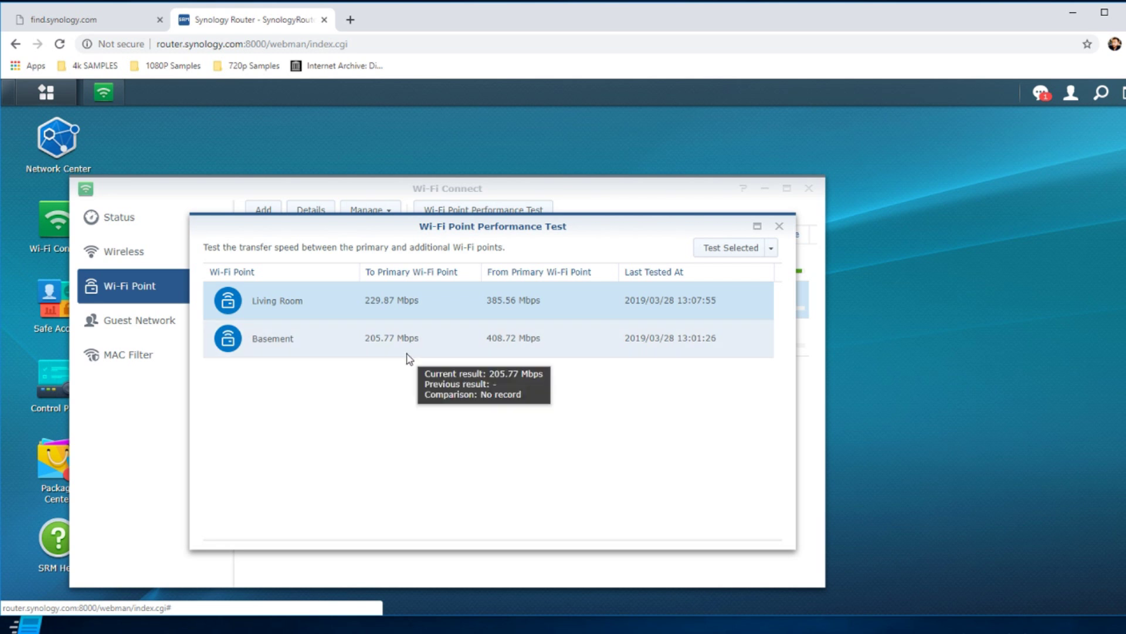